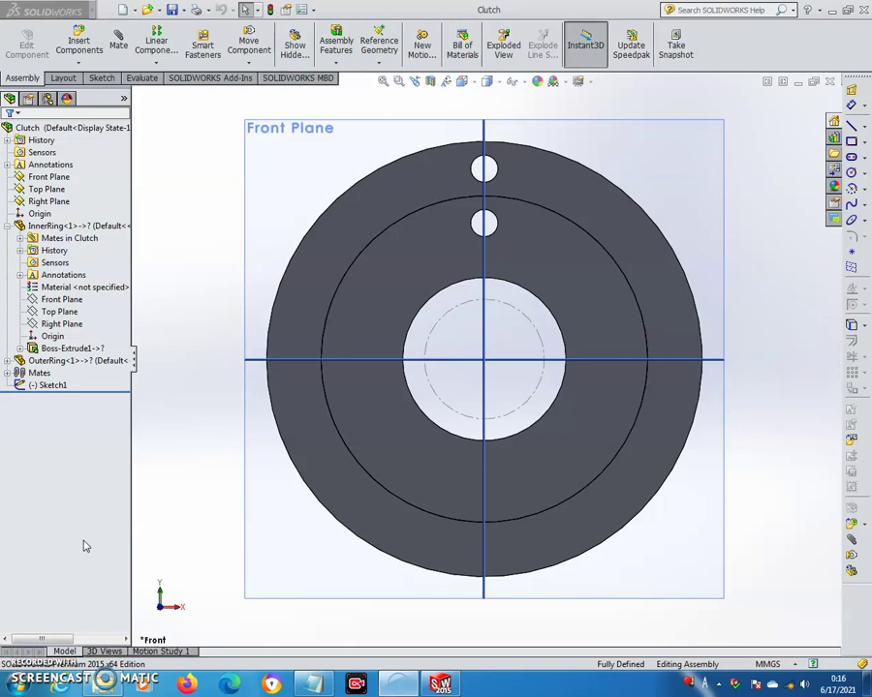
Step: Suppress the InPlace1 and InPlace2 mates so InnerRing and OuterRing are free to move
{"action": "middle_click_drag", "start_coordinate": [775, 177], "coordinate": [738, 199]}
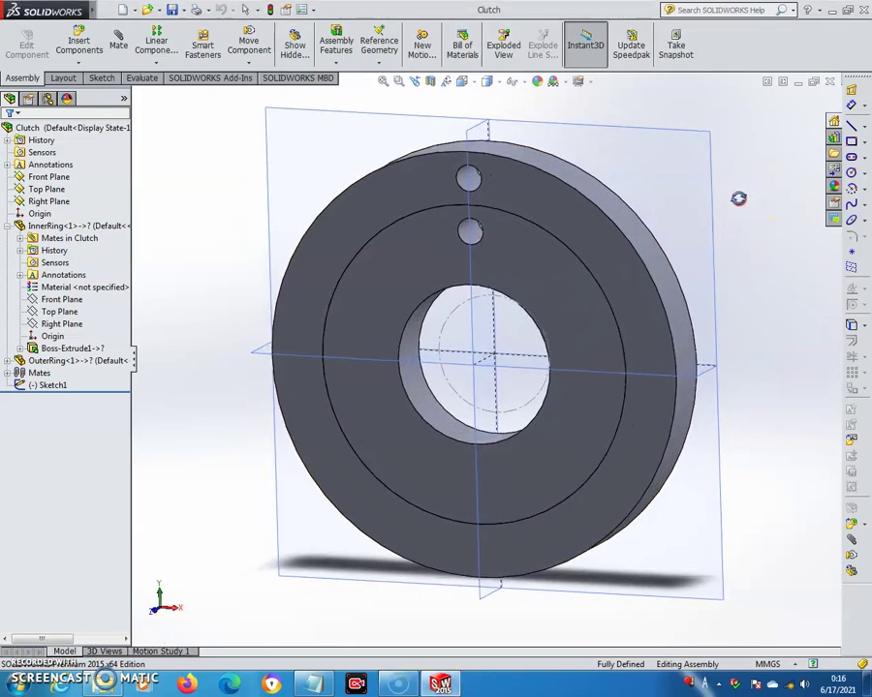
{"action": "key", "text": "Escape"}
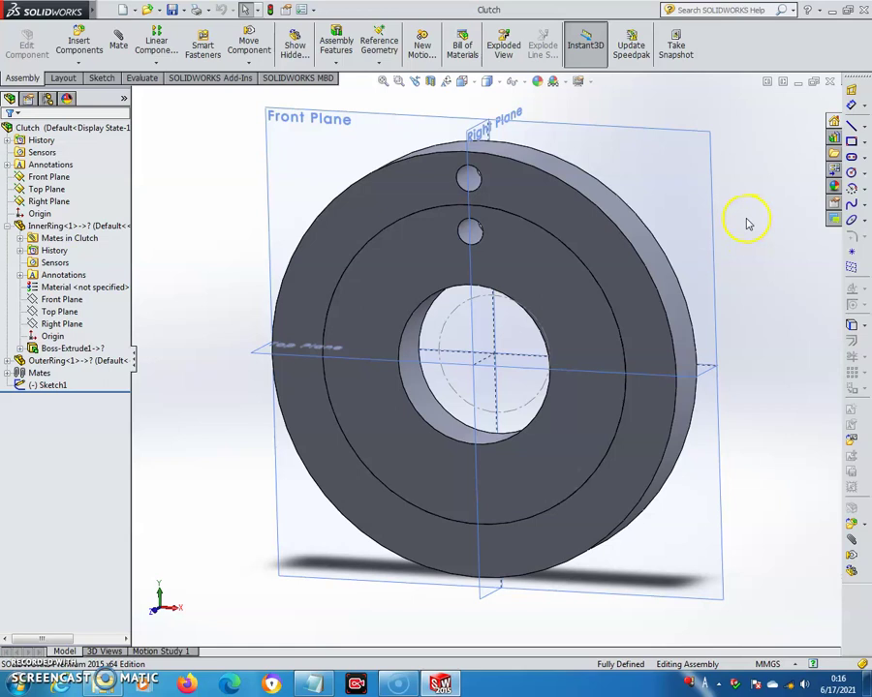
{"action": "key", "text": "ctrl+1"}
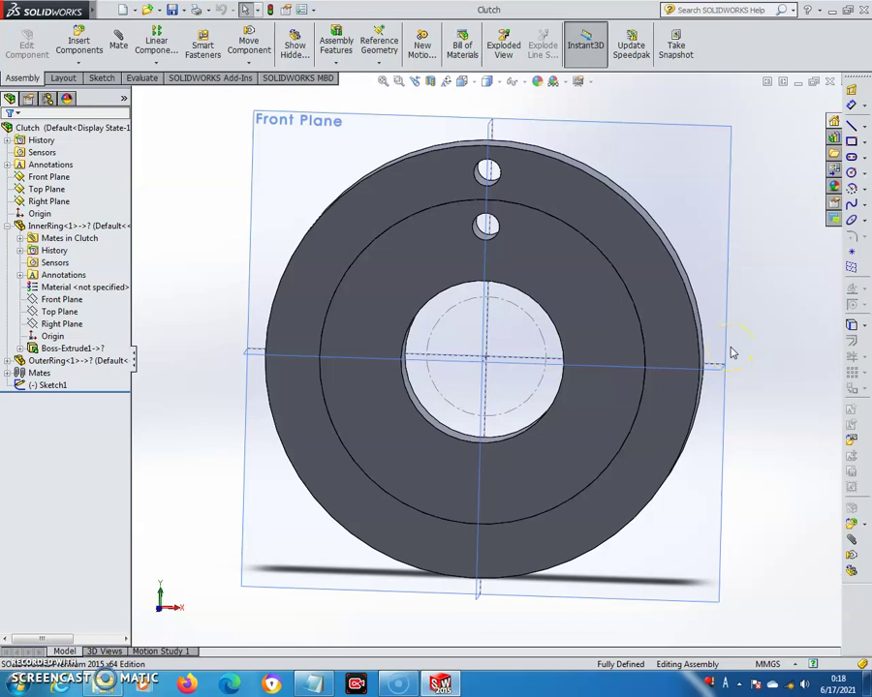
{"action": "left_click", "coordinate": [770, 307]}
{"action": "left_click", "coordinate": [6, 382]}
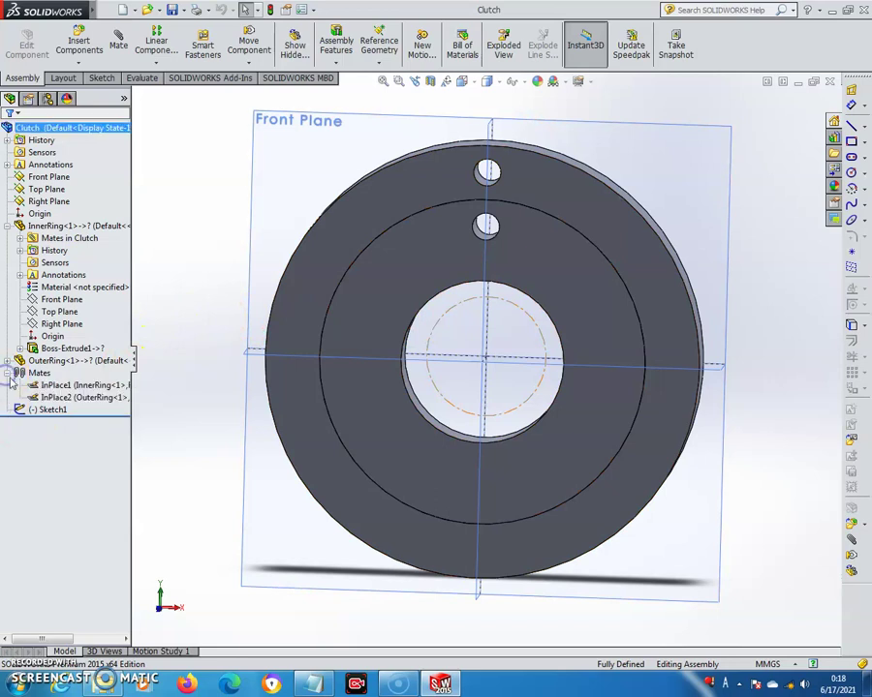
{"action": "left_click", "coordinate": [58, 386]}
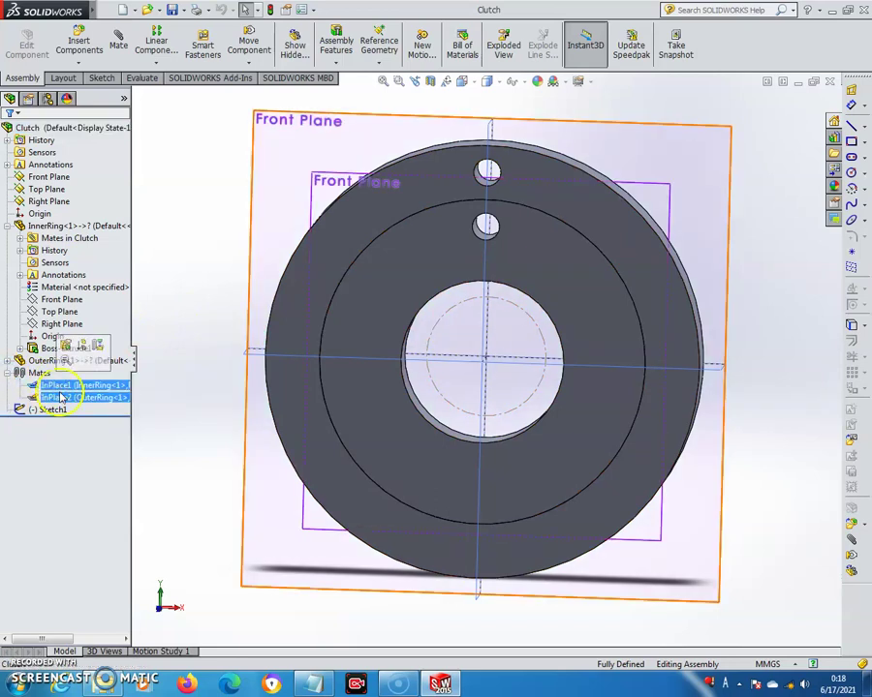
{"action": "left_click", "coordinate": [60, 395], "text": "ctrl"}
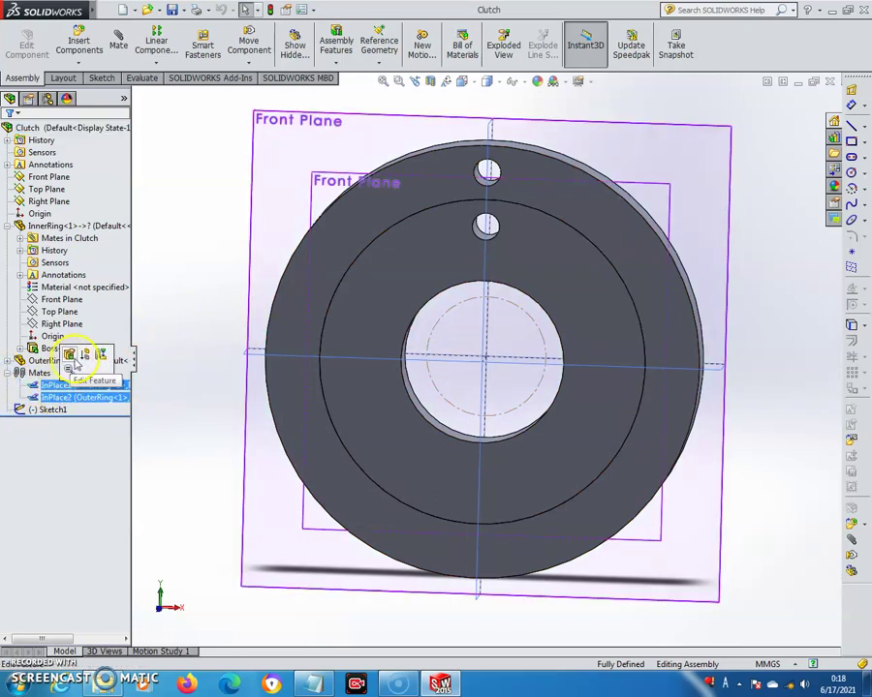
{"action": "left_click", "coordinate": [81, 354]}
{"action": "left_click", "coordinate": [200, 252]}
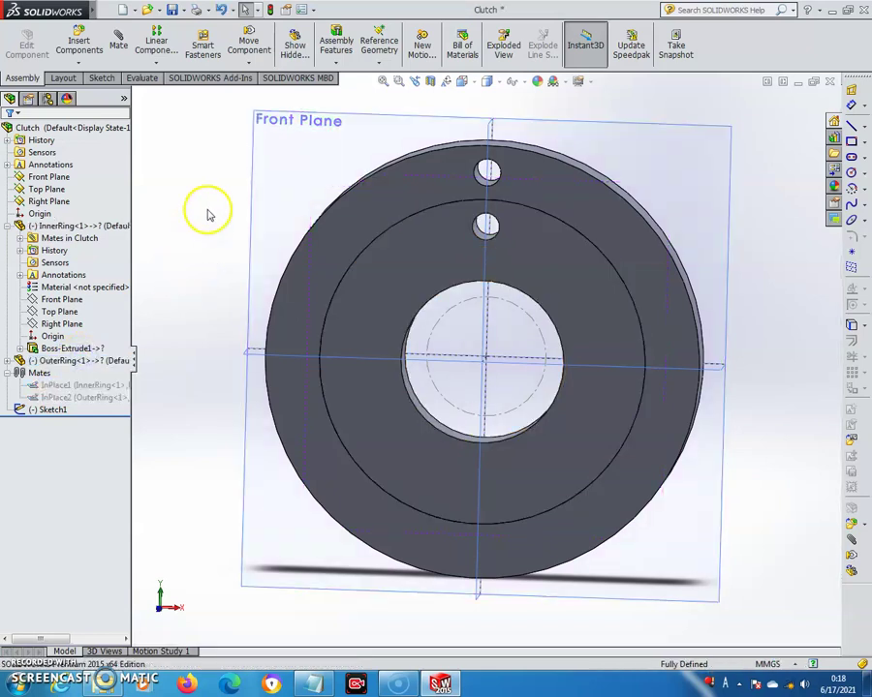
{"action": "middle_click_drag", "start_coordinate": [753, 152], "coordinate": [716, 169]}
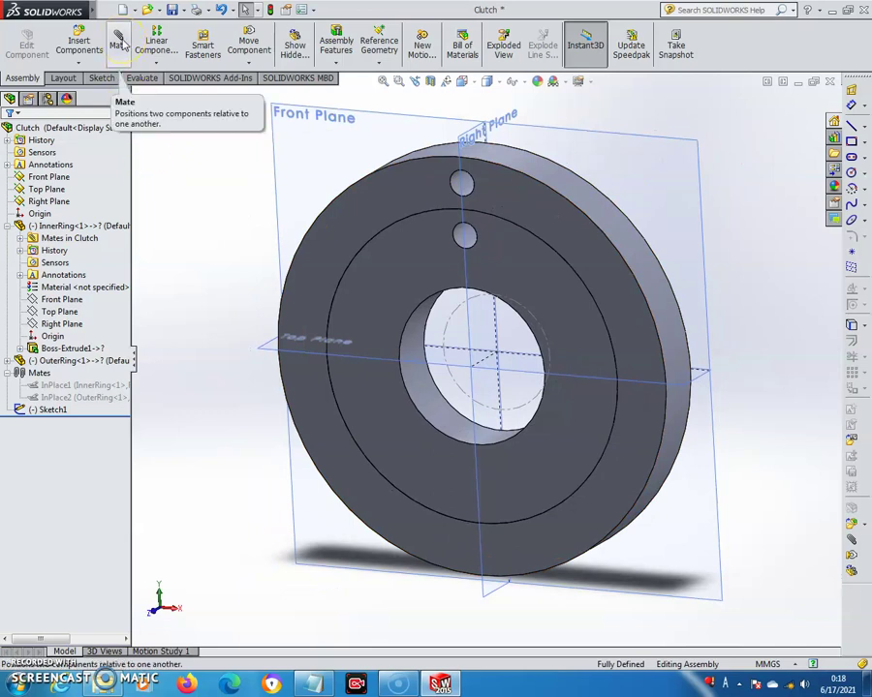
Step: Mate the inner ring's front face coincident with the Front Plane
{"action": "left_click", "coordinate": [119, 43]}
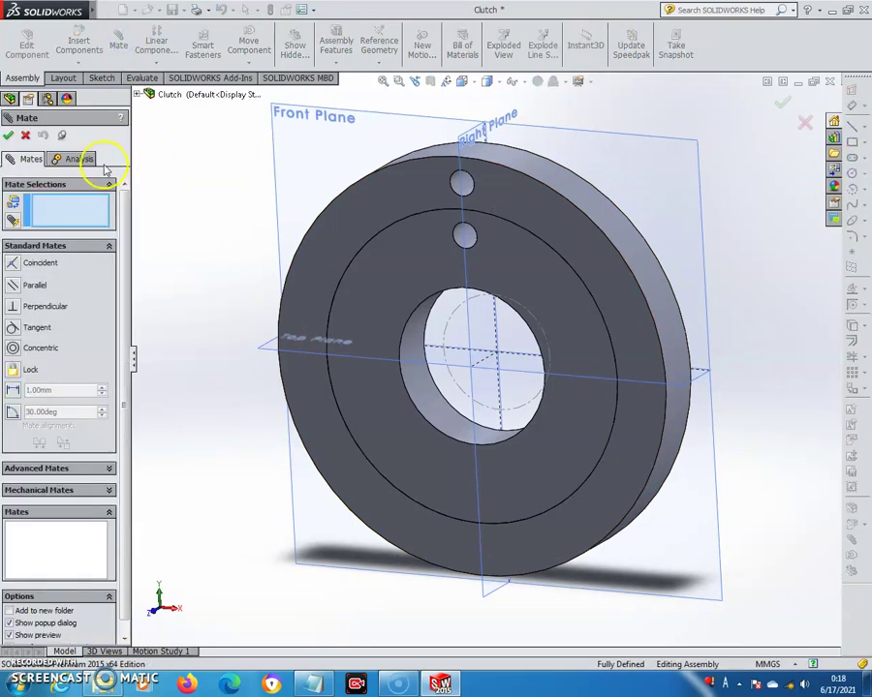
{"action": "left_click", "coordinate": [26, 137]}
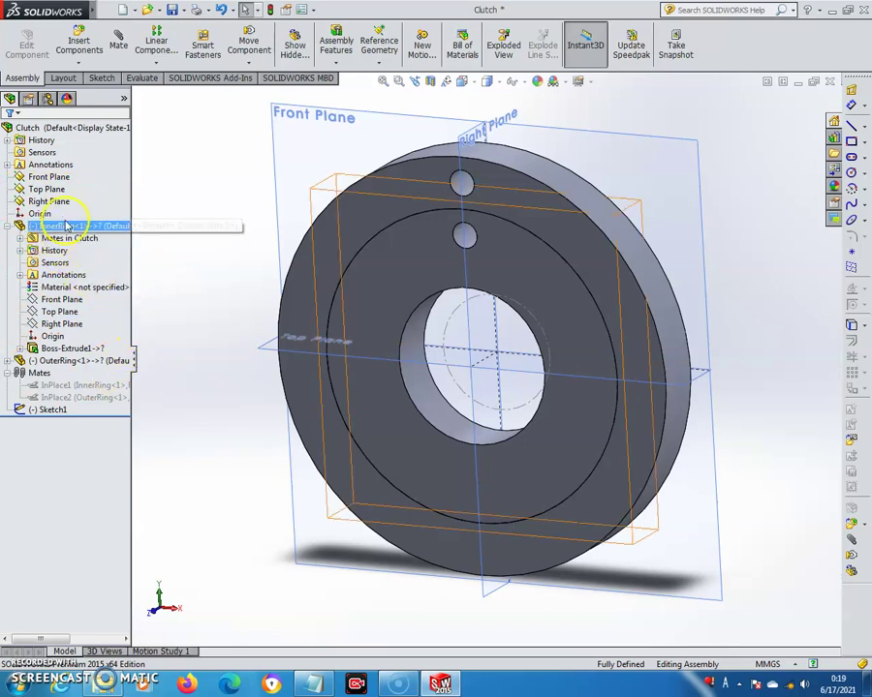
{"action": "left_click", "coordinate": [119, 48]}
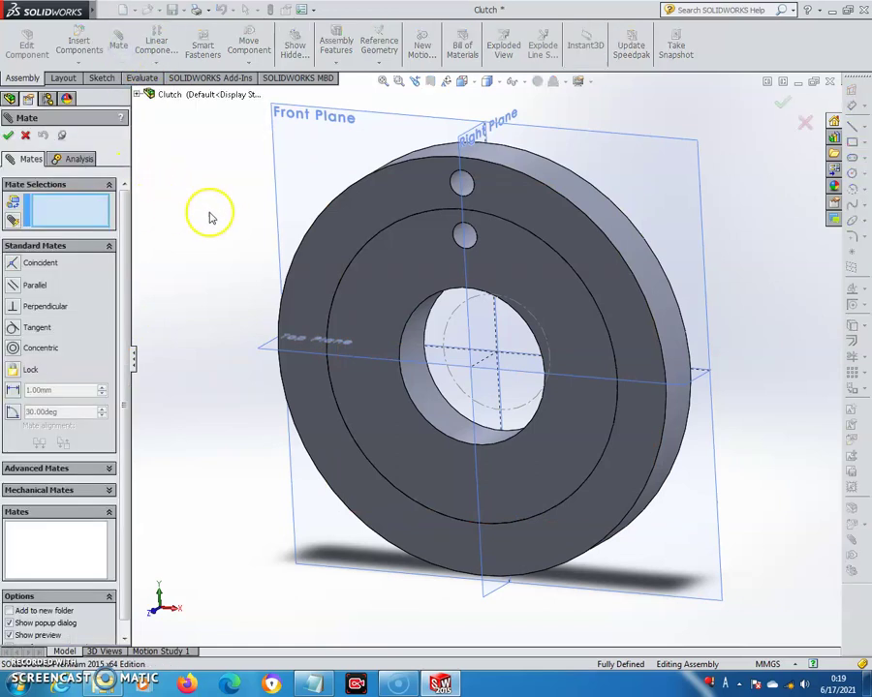
{"action": "middle_click_drag", "start_coordinate": [704, 171], "coordinate": [555, 198]}
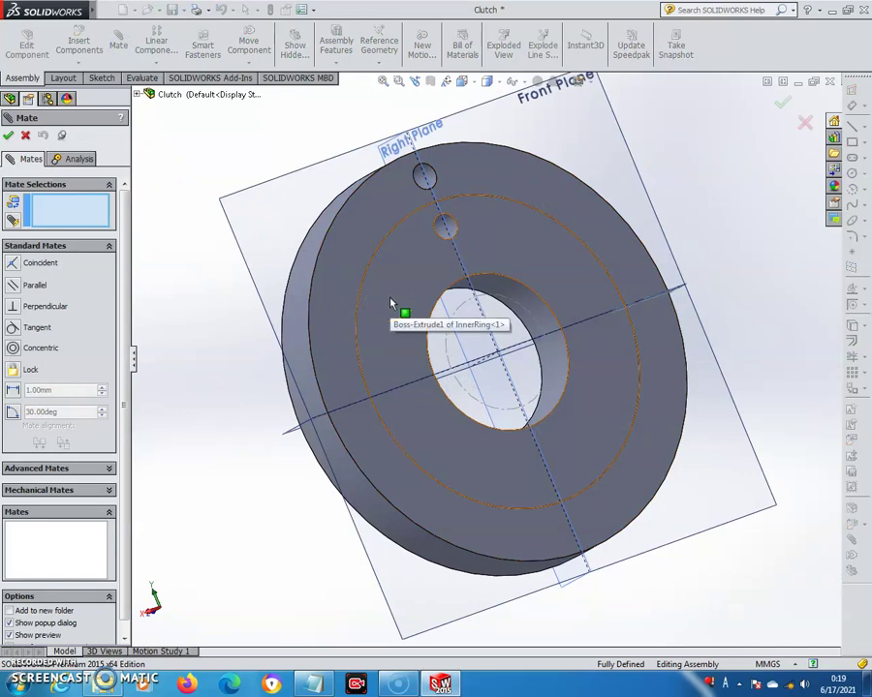
{"action": "left_click", "coordinate": [391, 301]}
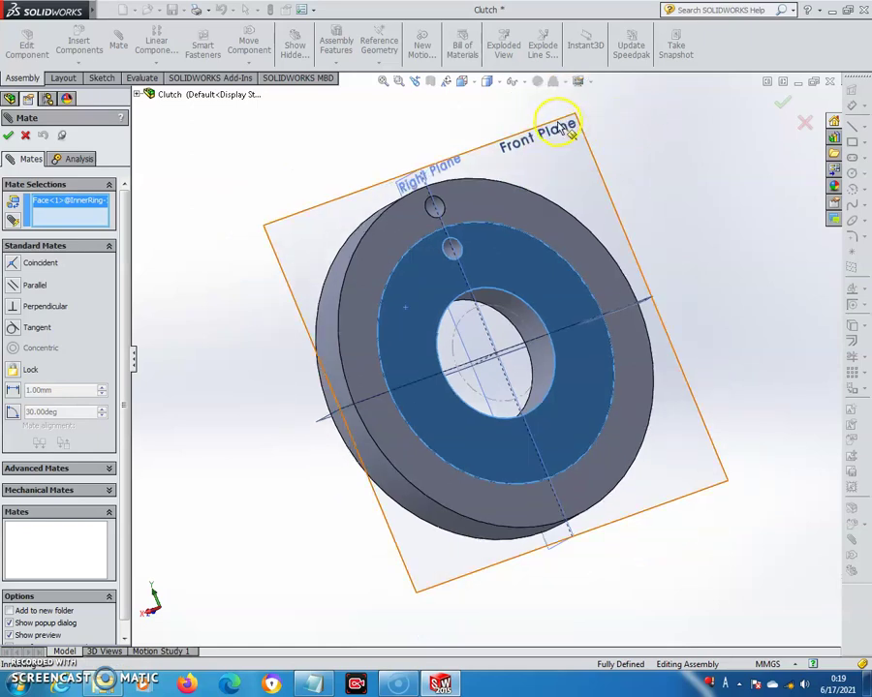
{"action": "left_click", "coordinate": [562, 126]}
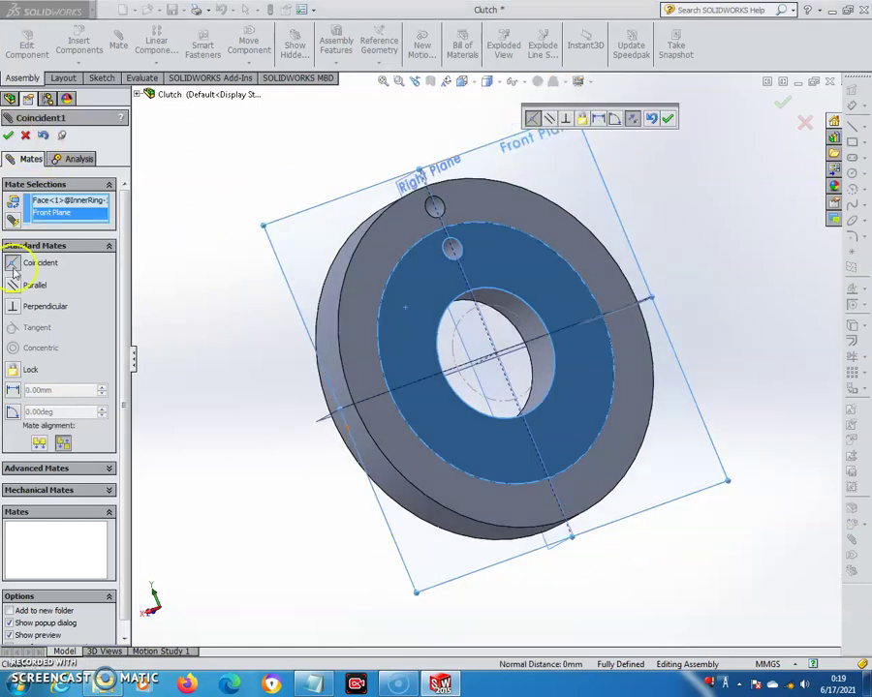
{"action": "left_click", "coordinate": [8, 137]}
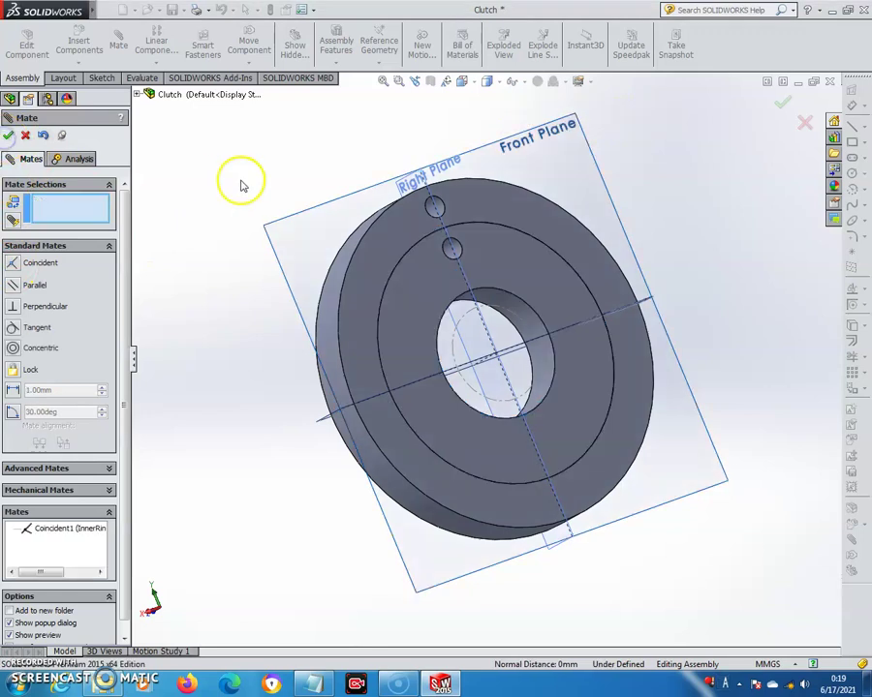
Step: Mate the outer ring's front face coincident with the Front Plane
{"action": "left_click", "coordinate": [391, 231]}
{"action": "left_click", "coordinate": [574, 121]}
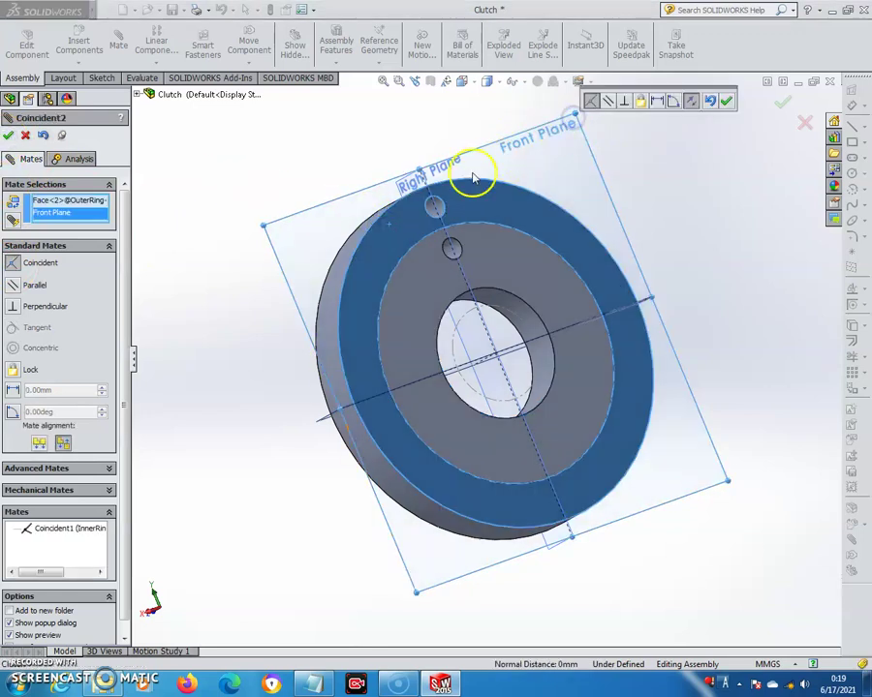
{"action": "left_click", "coordinate": [8, 135]}
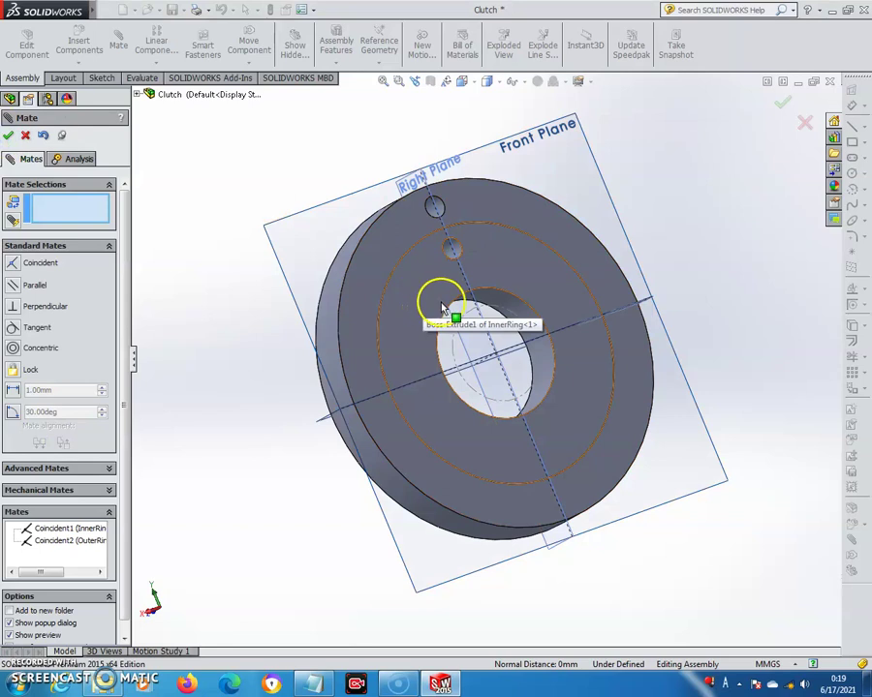
Step: Make the inner ring's bore edge concentric with the Sketch1 arc
{"action": "left_click", "coordinate": [511, 296]}
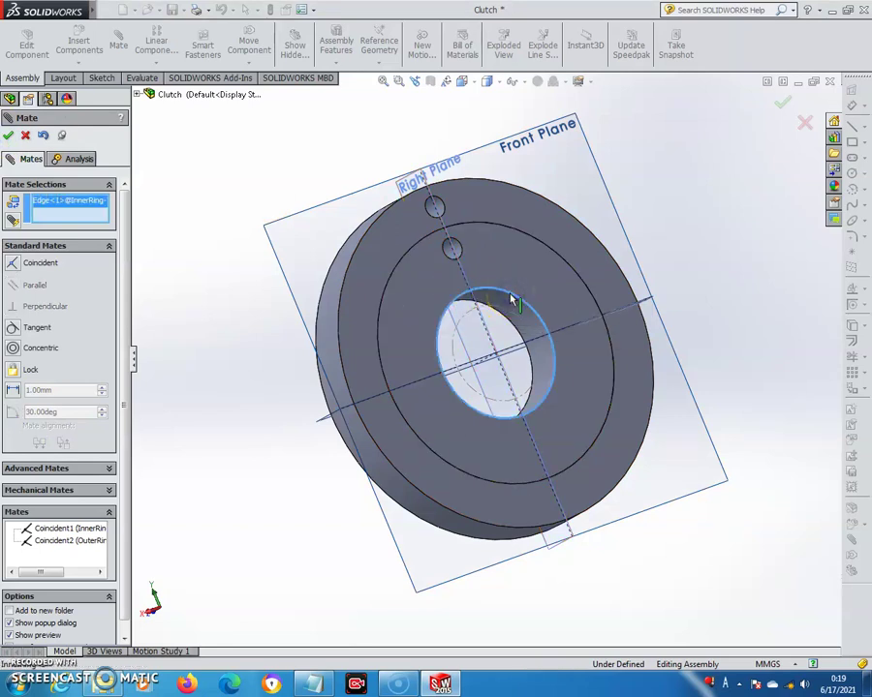
{"action": "left_click", "coordinate": [504, 306]}
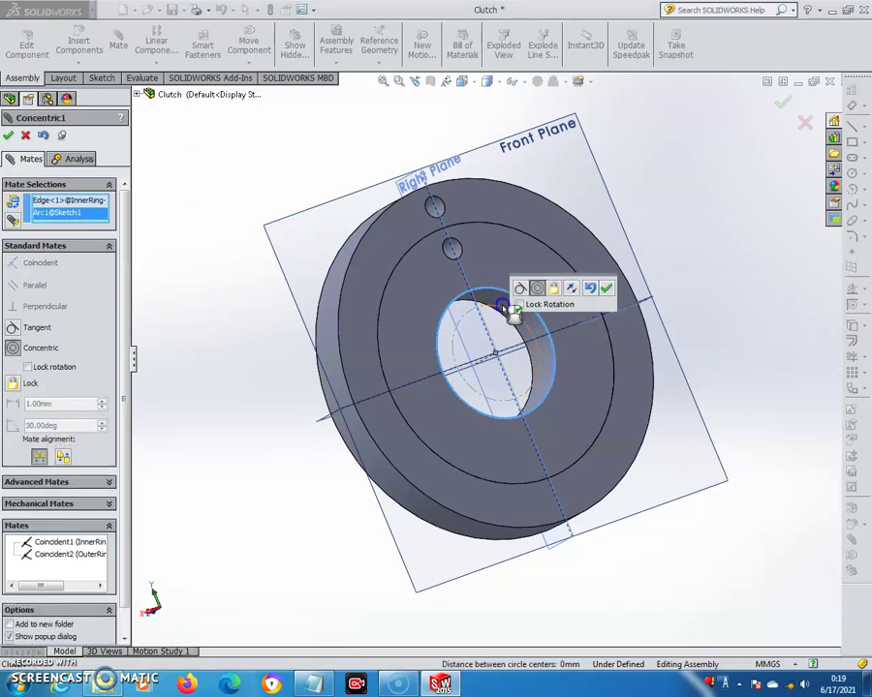
{"action": "left_click", "coordinate": [9, 135]}
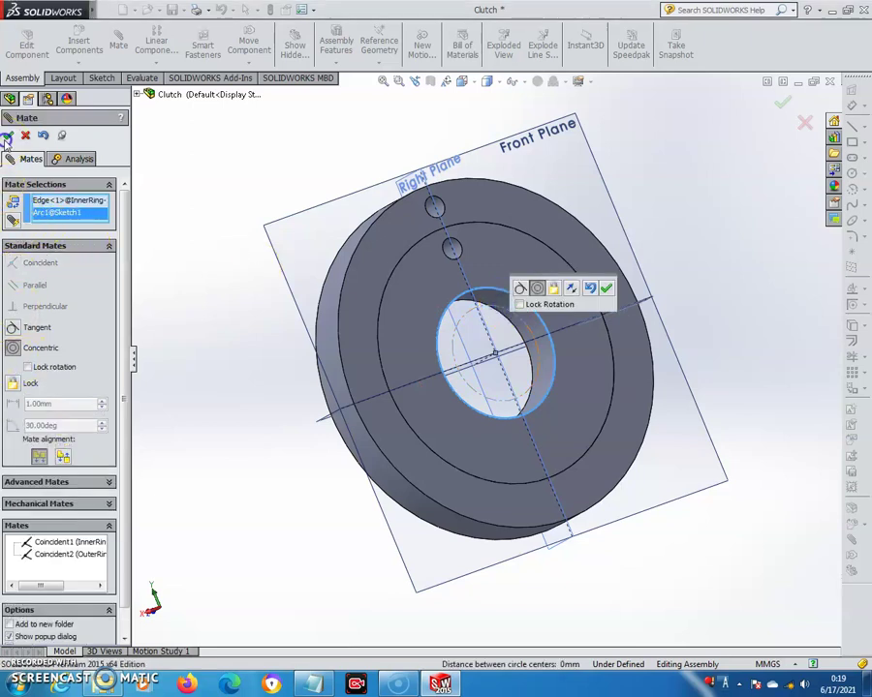
Step: Make the outer ring's circular edge concentric with the inner ring edge
{"action": "left_click", "coordinate": [545, 204]}
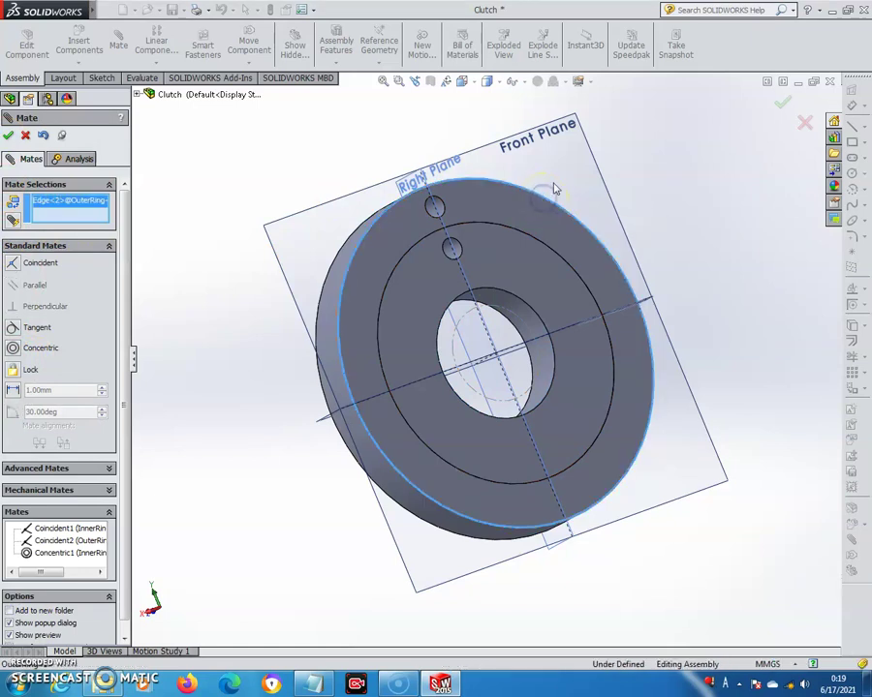
{"action": "left_click", "coordinate": [518, 306]}
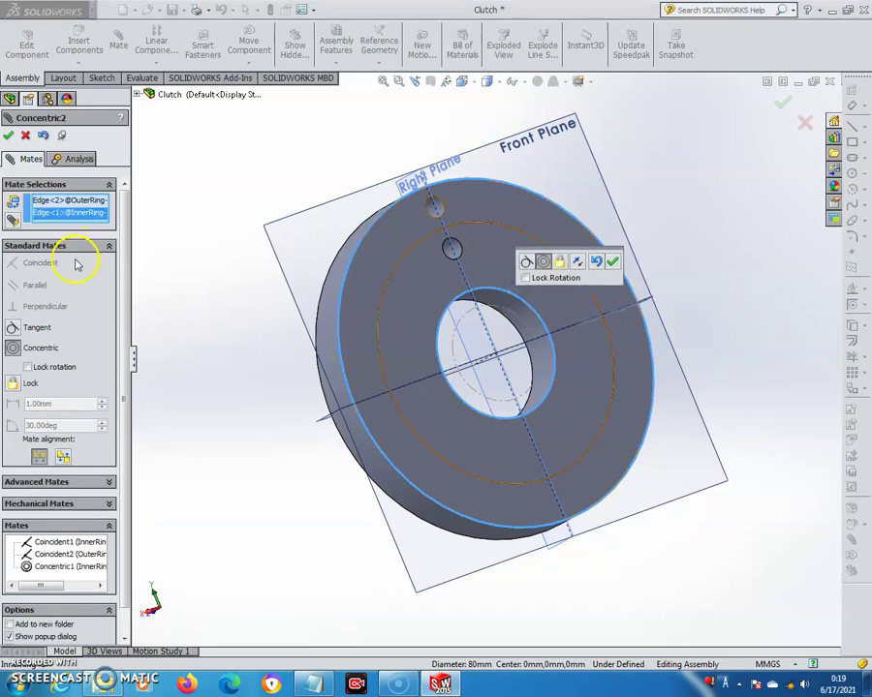
{"action": "left_click", "coordinate": [8, 137]}
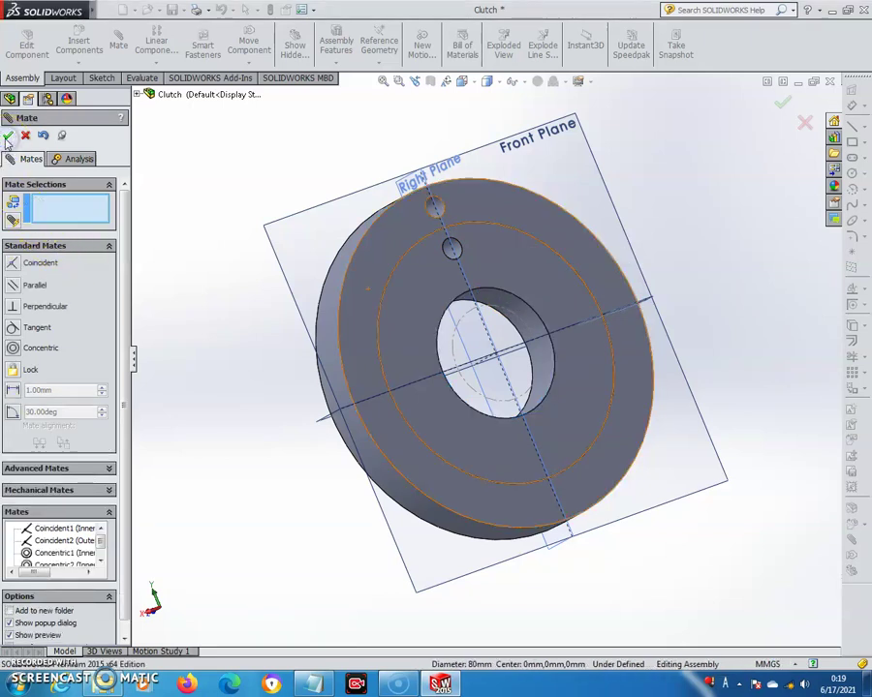
{"action": "left_click", "coordinate": [7, 137]}
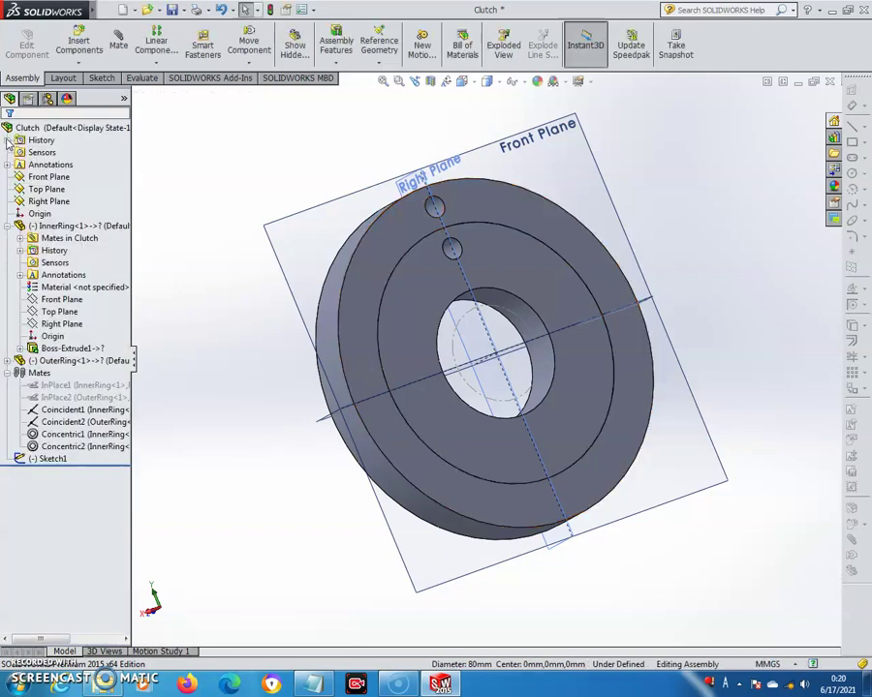
Step: Return to the Front view and hide the reference planes
{"action": "key", "text": "ctrl+1"}
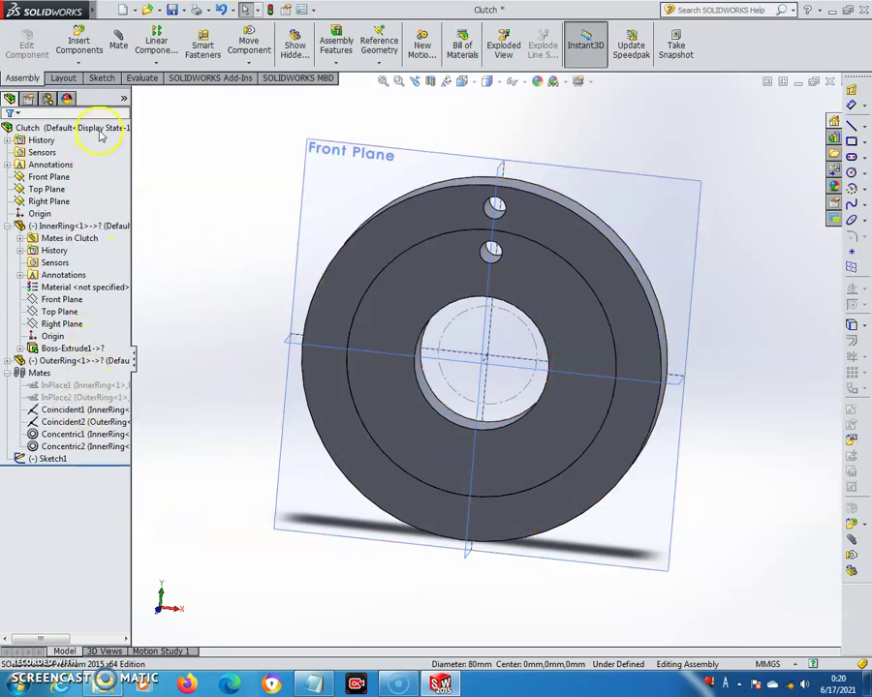
{"action": "mouse_move", "coordinate": [97, 9]}
{"action": "left_click", "coordinate": [155, 11]}
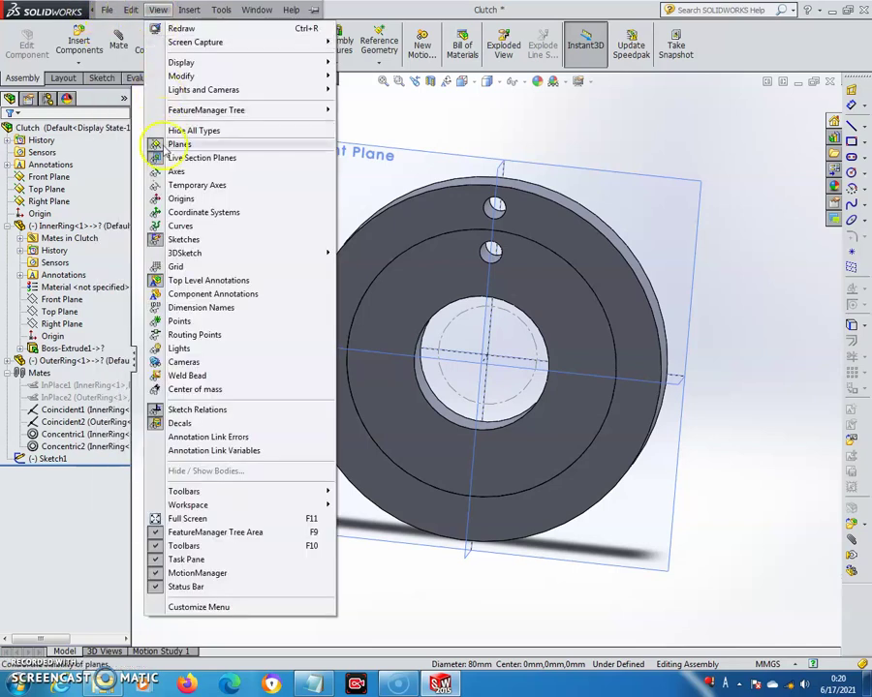
{"action": "left_click", "coordinate": [158, 144]}
Step: Hide Sketch1 and switch to the Motion Study 1 timeline
{"action": "left_click", "coordinate": [49, 459]}
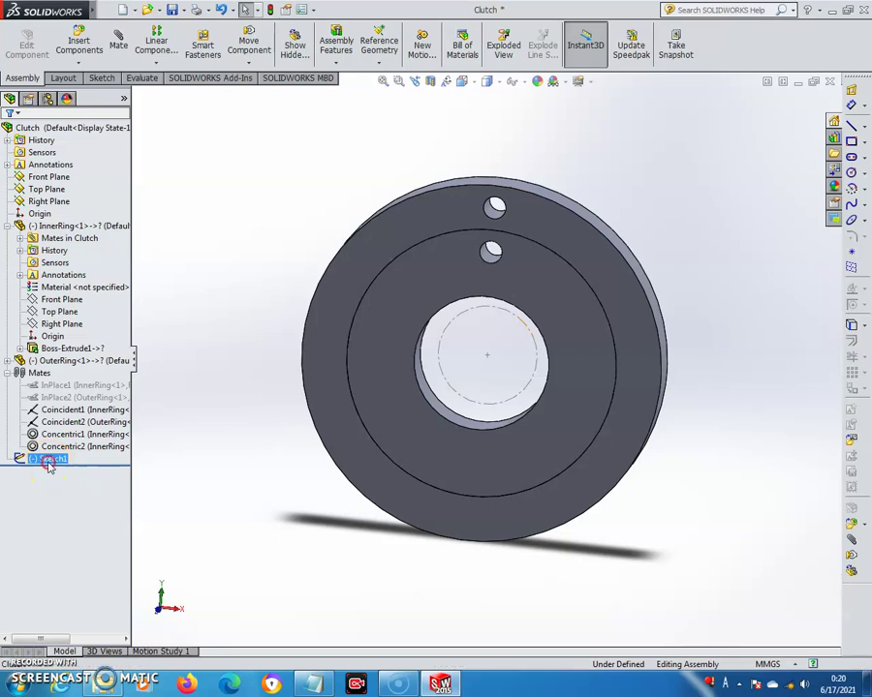
{"action": "right_click", "coordinate": [46, 463]}
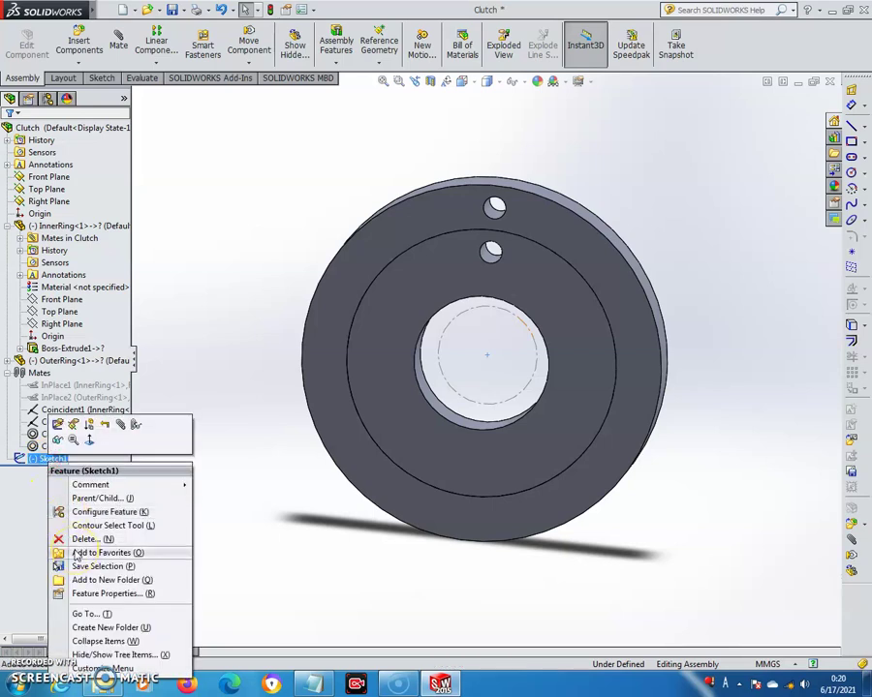
{"action": "left_click", "coordinate": [56, 437]}
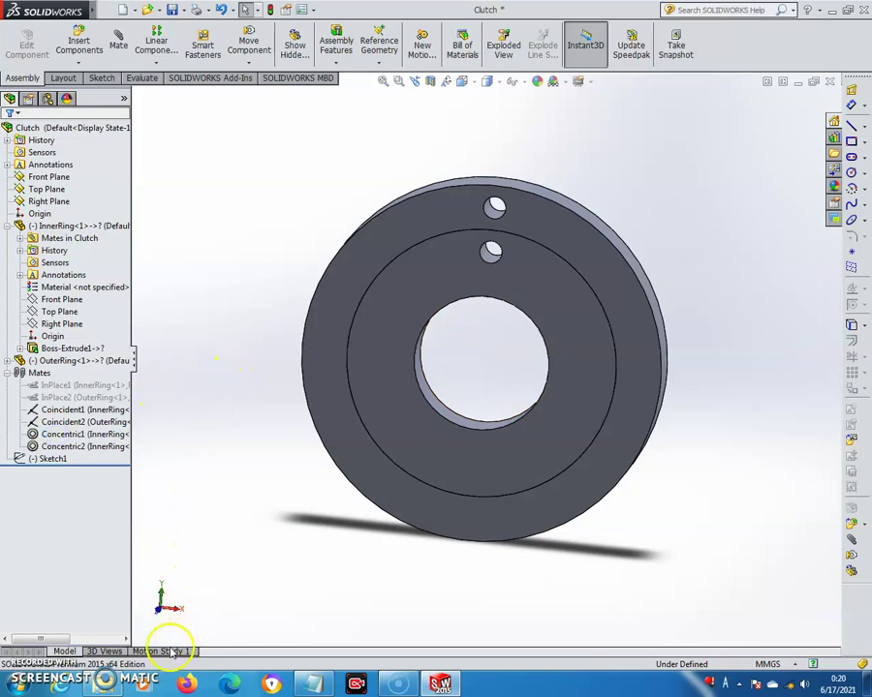
{"action": "left_click", "coordinate": [163, 650]}
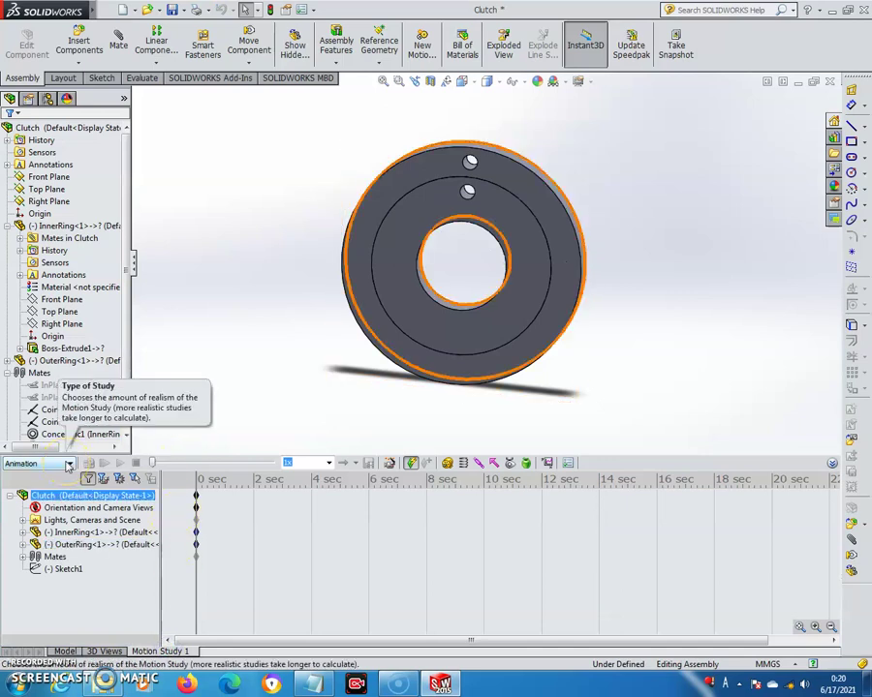
Step: Change the study type from Animation to Motion Analysis
{"action": "left_click", "coordinate": [68, 465]}
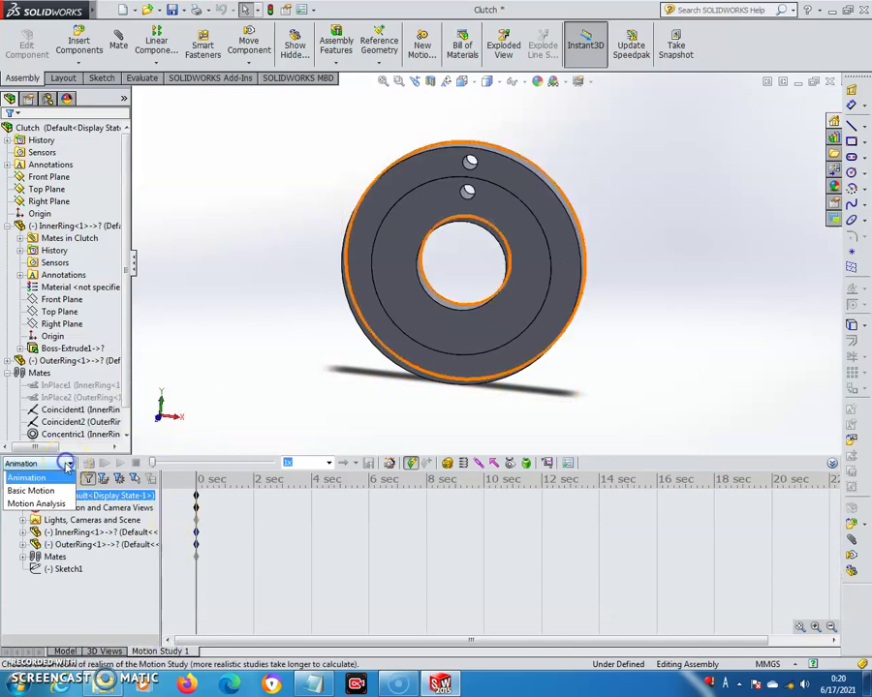
{"action": "left_click", "coordinate": [43, 493]}
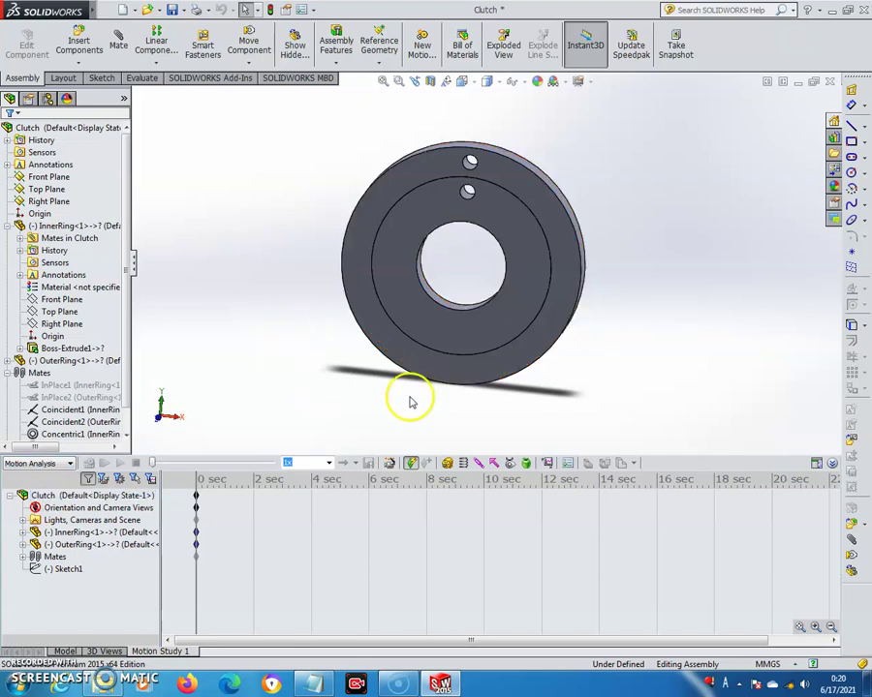
Step: Add a rotary motor on the outer ring face, oscillating 180° at 0.3 Hz
{"action": "left_click", "coordinate": [447, 463]}
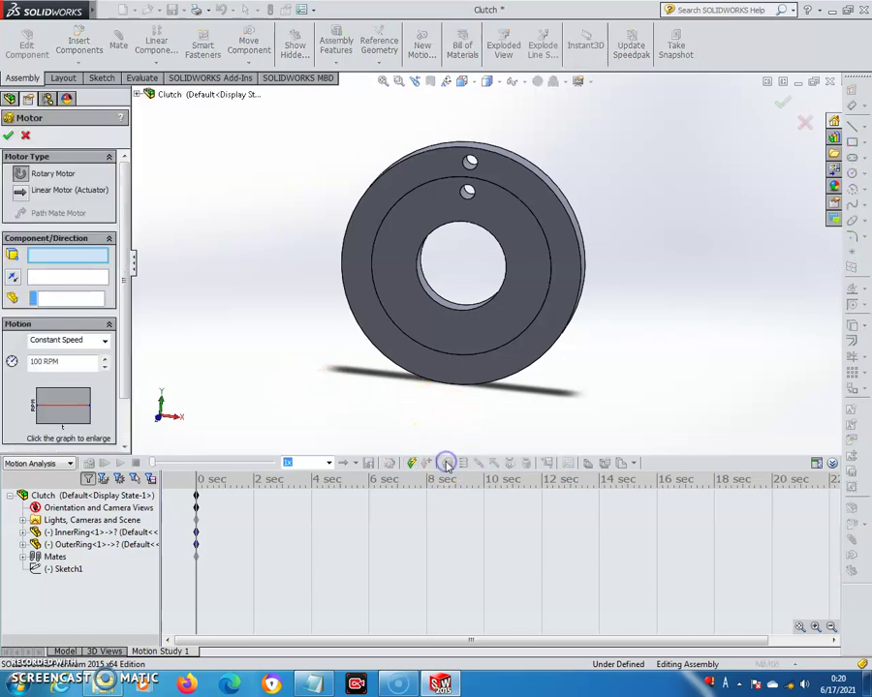
{"action": "left_click", "coordinate": [64, 173]}
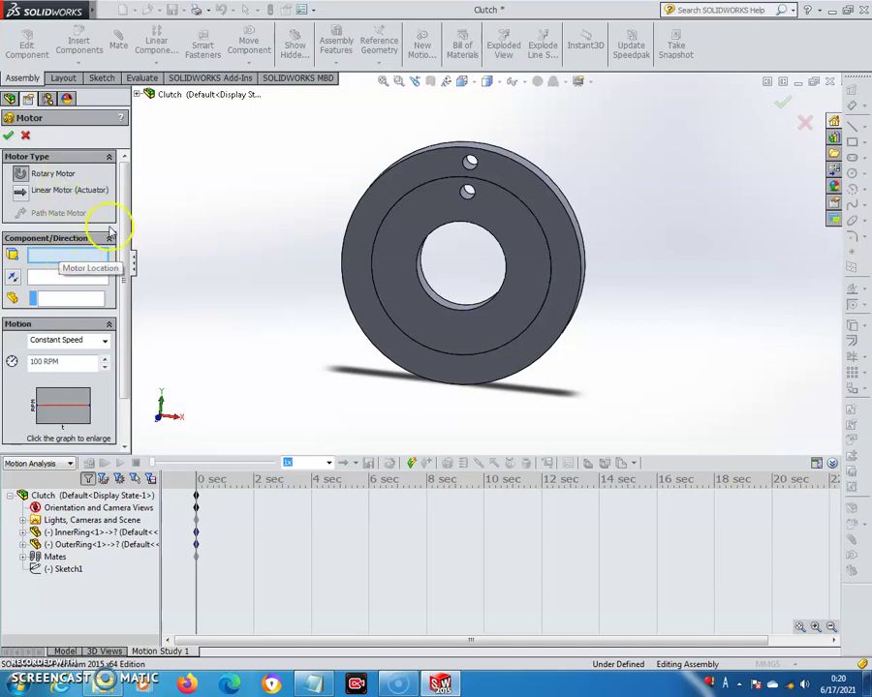
{"action": "left_click", "coordinate": [410, 170]}
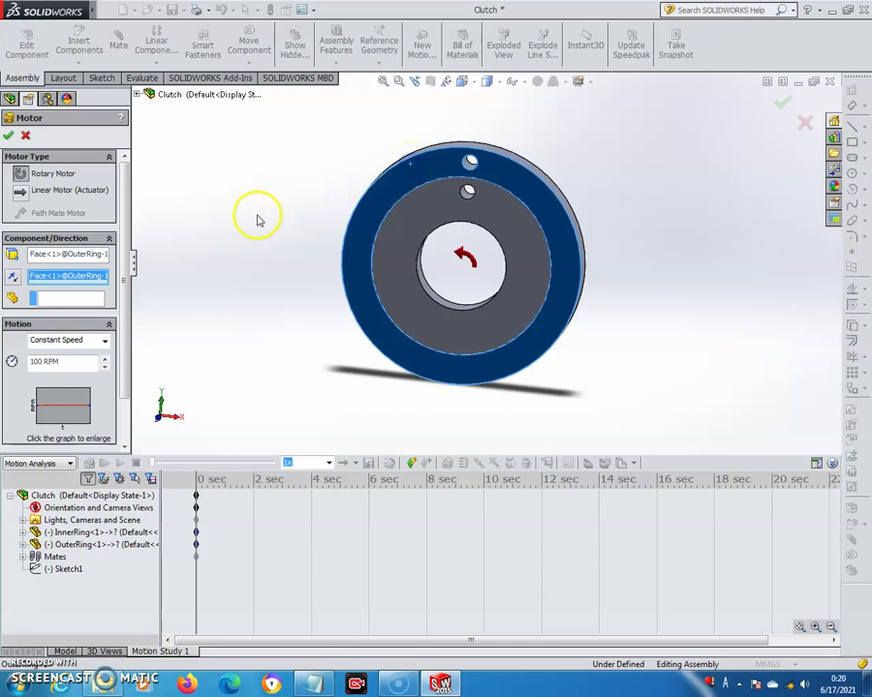
{"action": "left_click", "coordinate": [58, 341]}
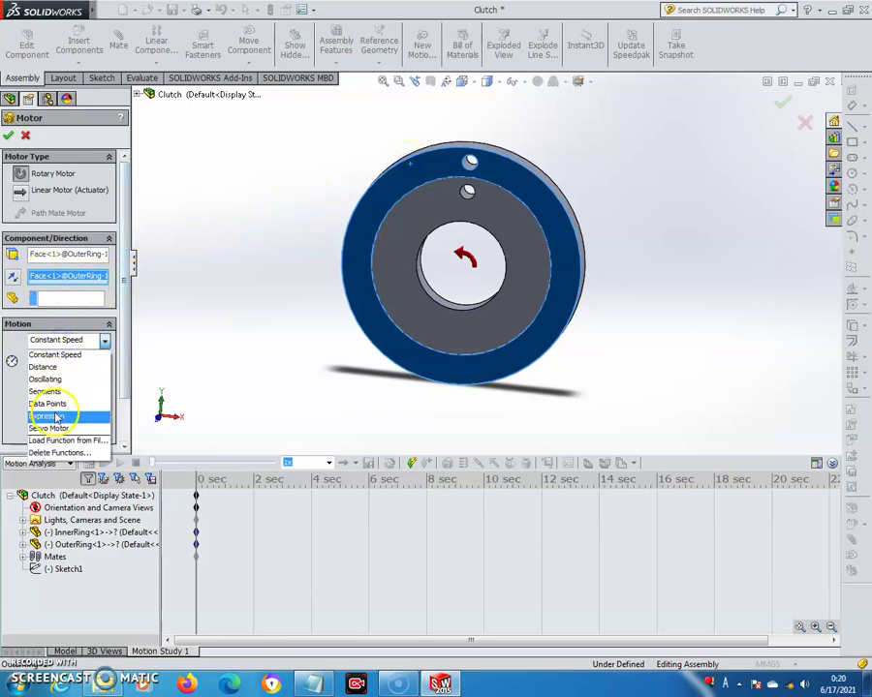
{"action": "left_click", "coordinate": [55, 381]}
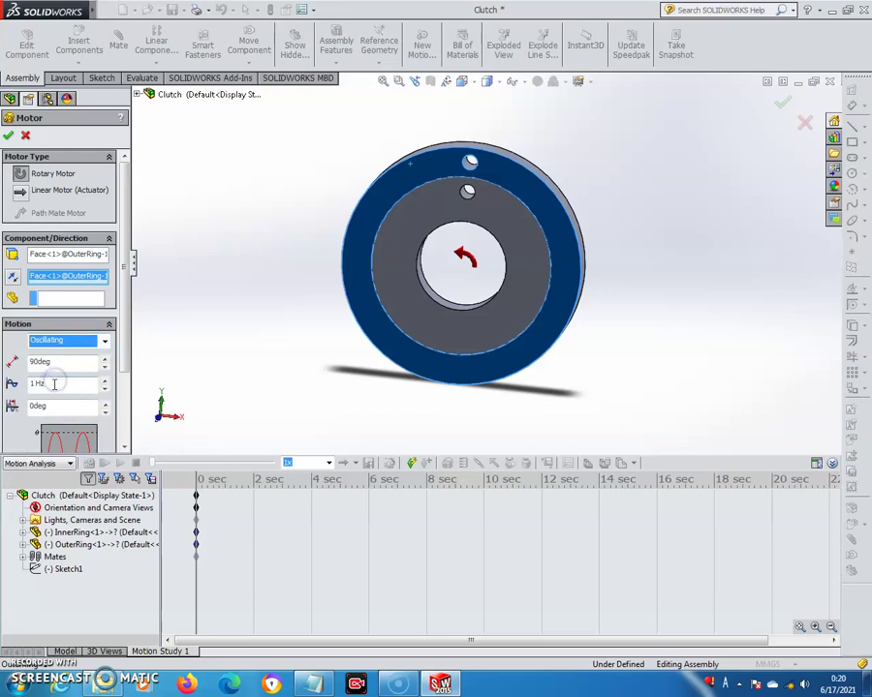
{"action": "left_click", "coordinate": [37, 362]}
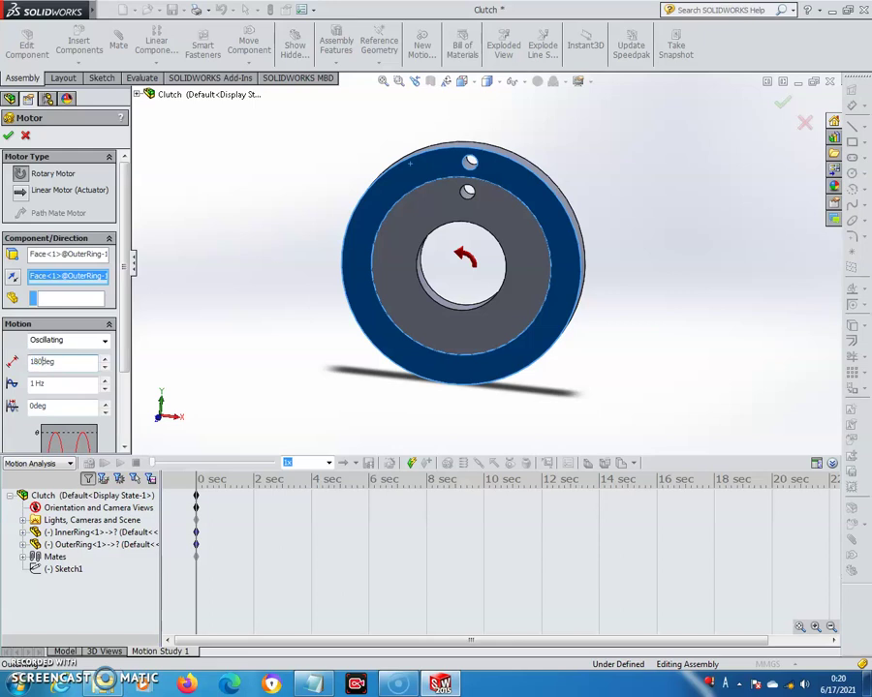
{"action": "double_click", "coordinate": [35, 384]}
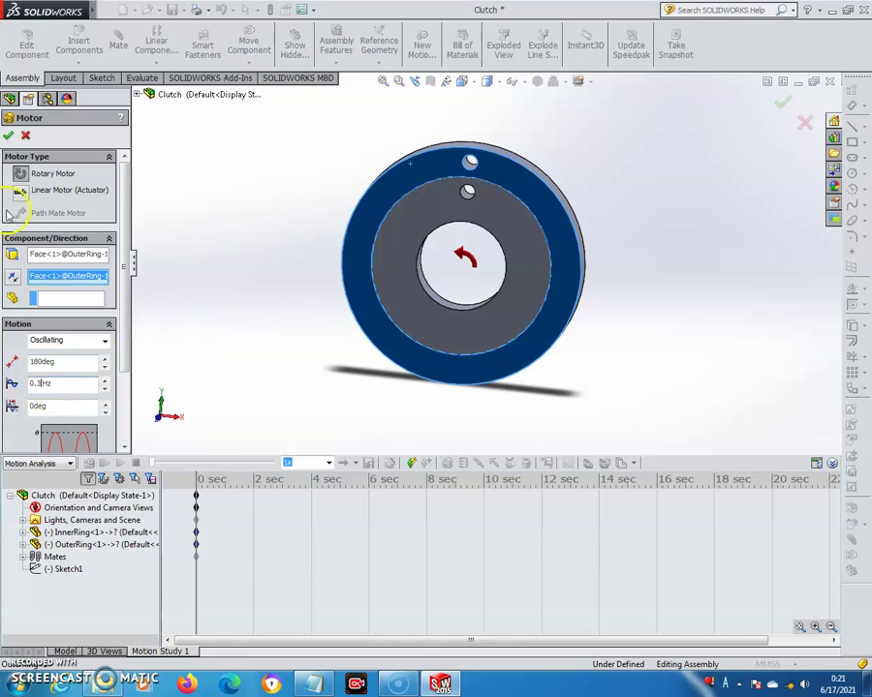
{"action": "left_click", "coordinate": [9, 138]}
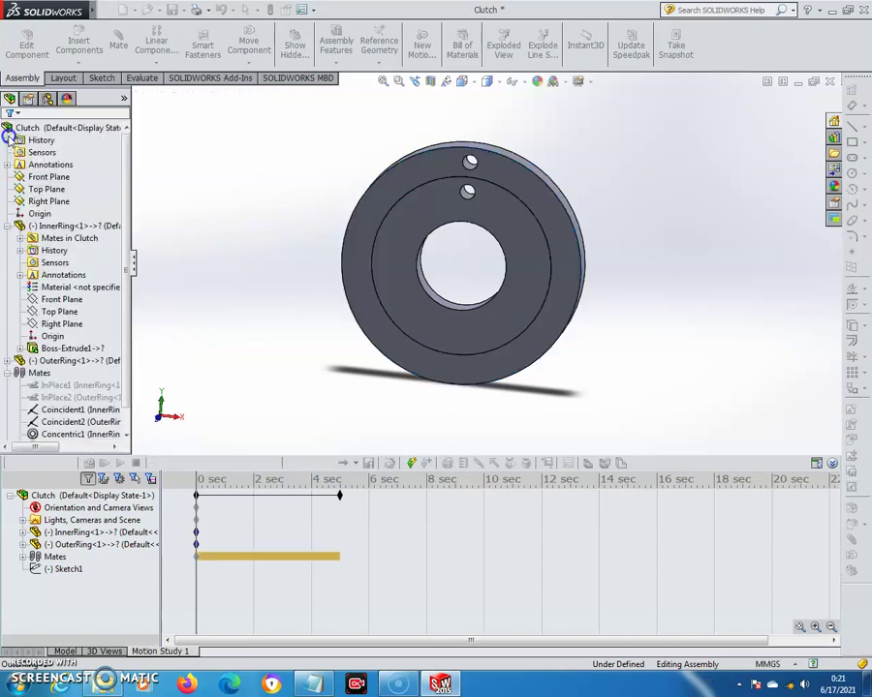
{"action": "left_click", "coordinate": [405, 492]}
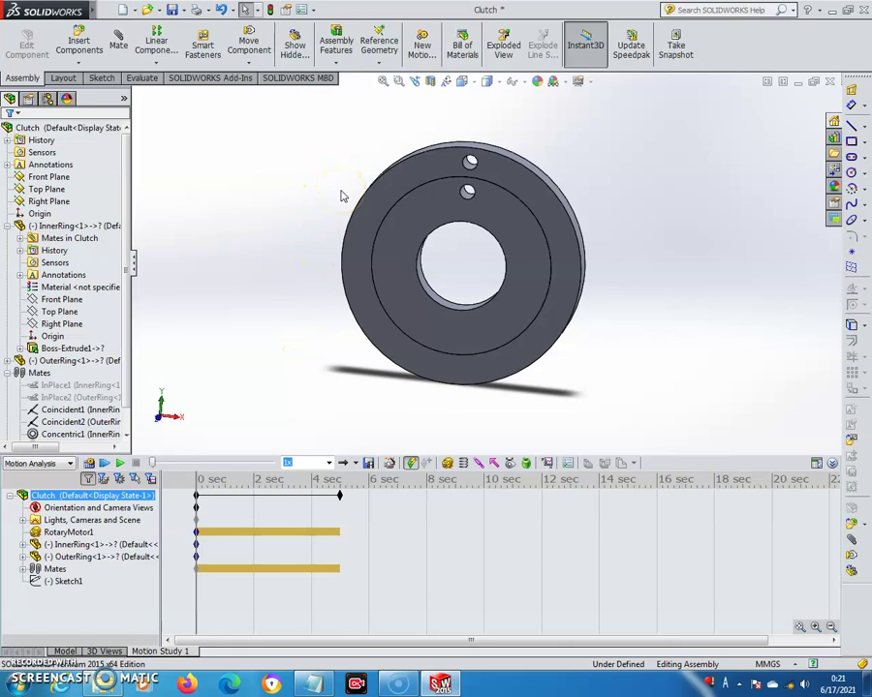
Step: Set up a Displacement/Velocity/Acceleration result for the Angular Velocity Z Component
{"action": "left_click", "coordinate": [548, 464]}
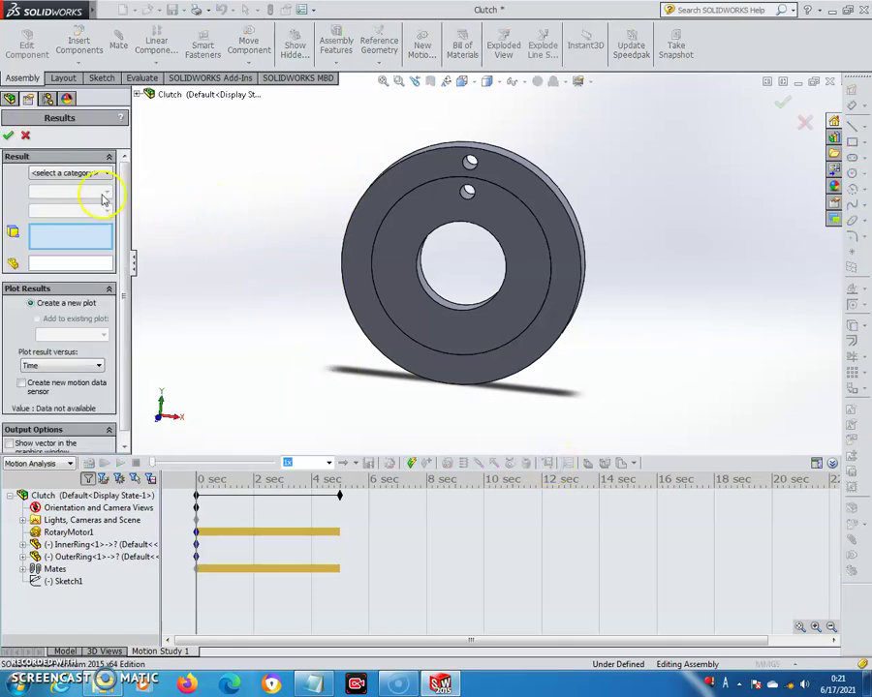
{"action": "left_click", "coordinate": [59, 175]}
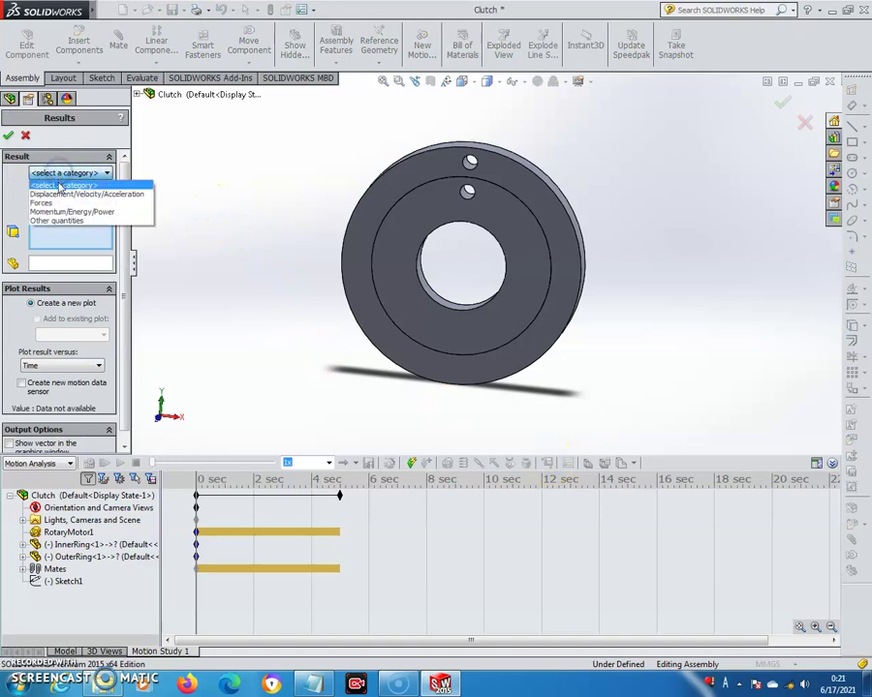
{"action": "left_click", "coordinate": [59, 195]}
{"action": "left_click", "coordinate": [57, 193]}
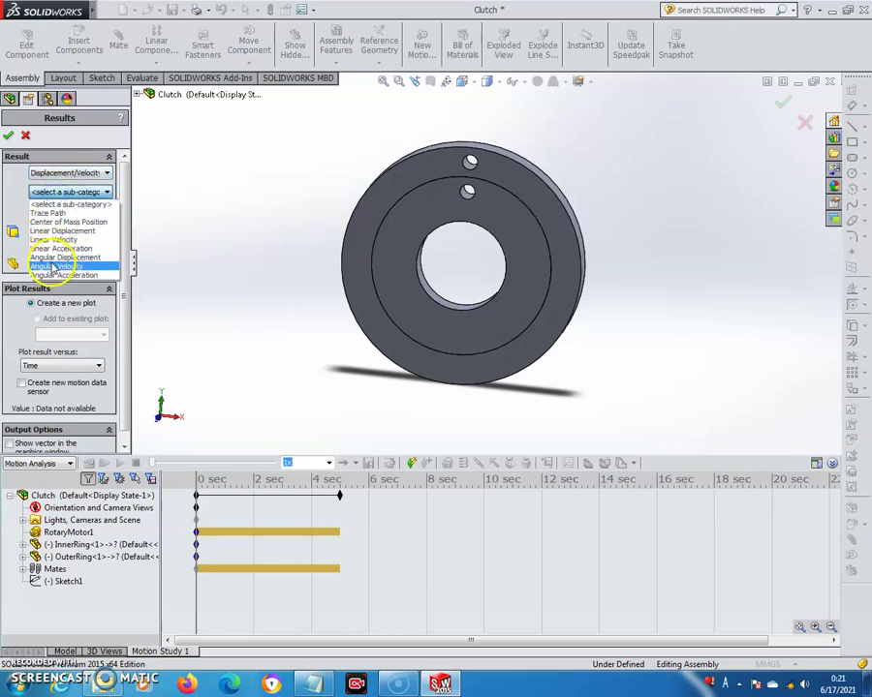
{"action": "left_click", "coordinate": [52, 264]}
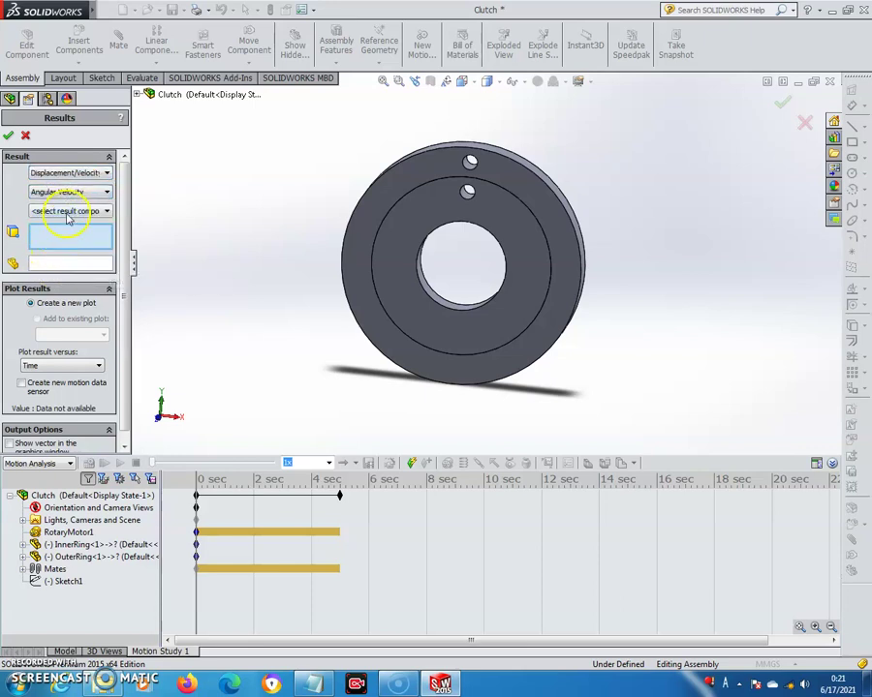
{"action": "left_click", "coordinate": [68, 216]}
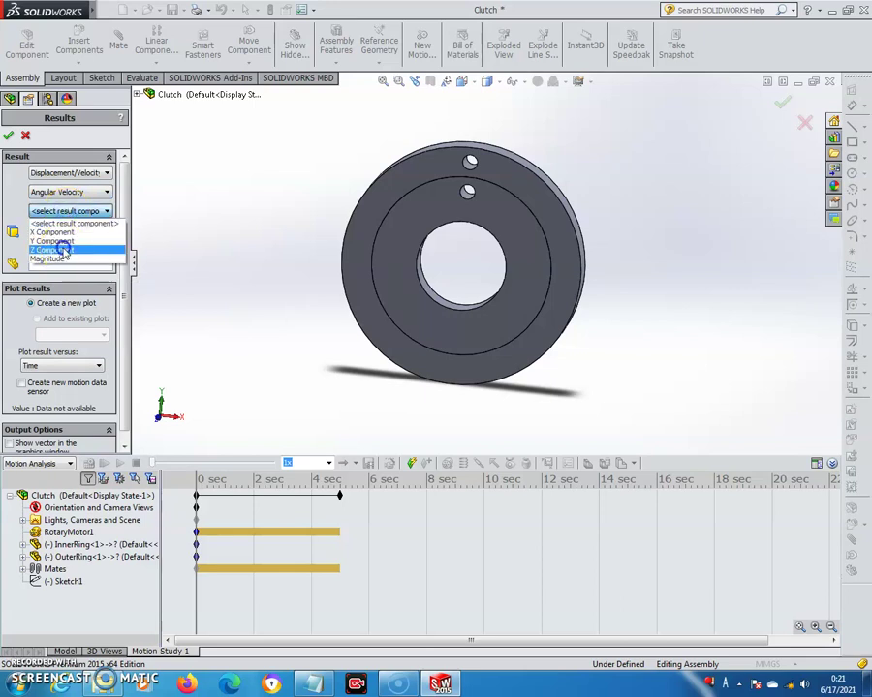
{"action": "left_click", "coordinate": [62, 251]}
Step: Measure the angular velocity result on the outer ring's face and create it
{"action": "middle_click_drag", "start_coordinate": [224, 278], "coordinate": [210, 294]}
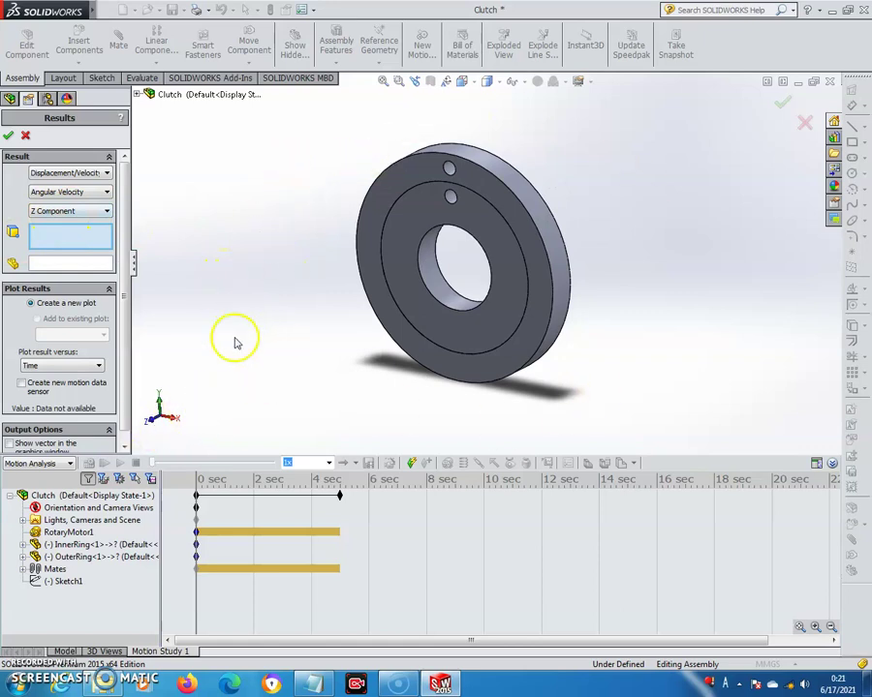
{"action": "middle_click_drag", "start_coordinate": [220, 352], "coordinate": [249, 336]}
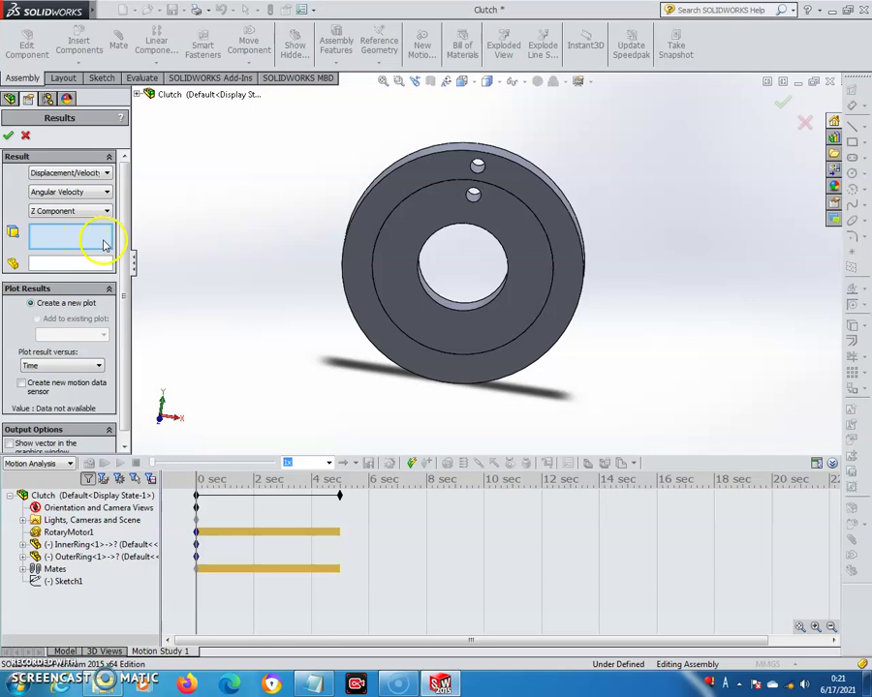
{"action": "middle_click_drag", "start_coordinate": [327, 171], "coordinate": [298, 162]}
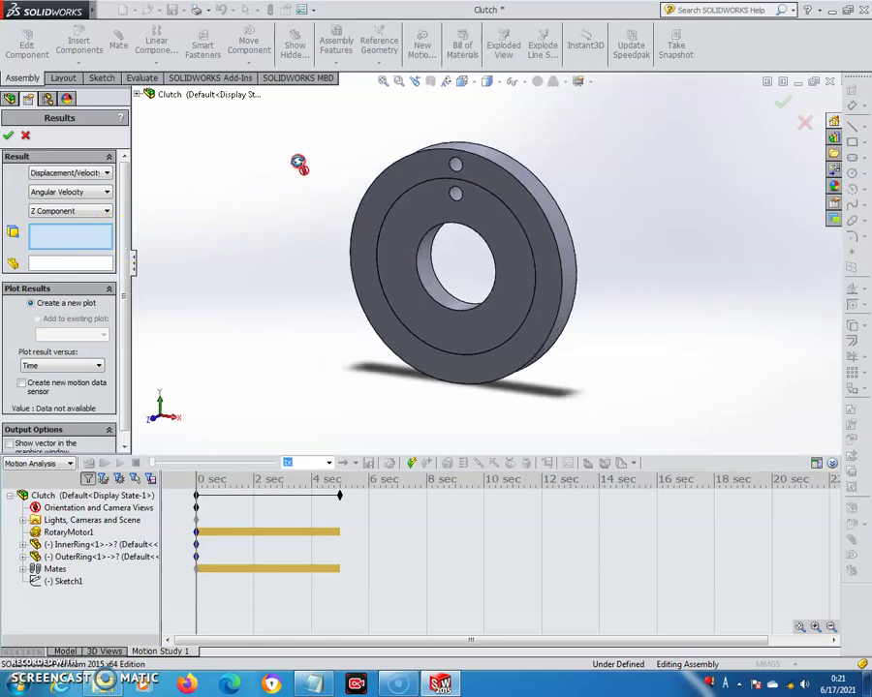
{"action": "left_click", "coordinate": [411, 177]}
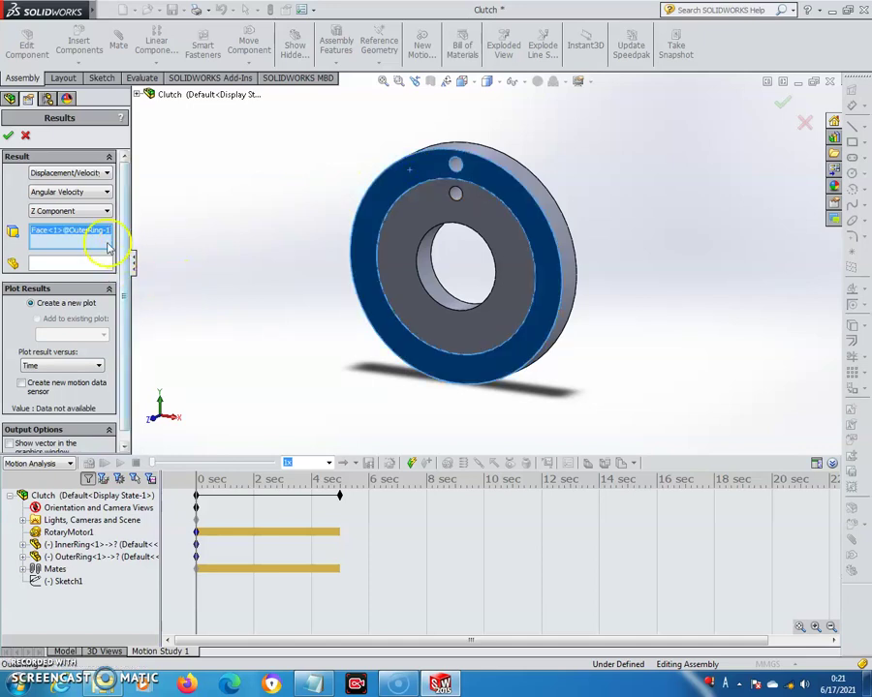
{"action": "left_click", "coordinate": [11, 137]}
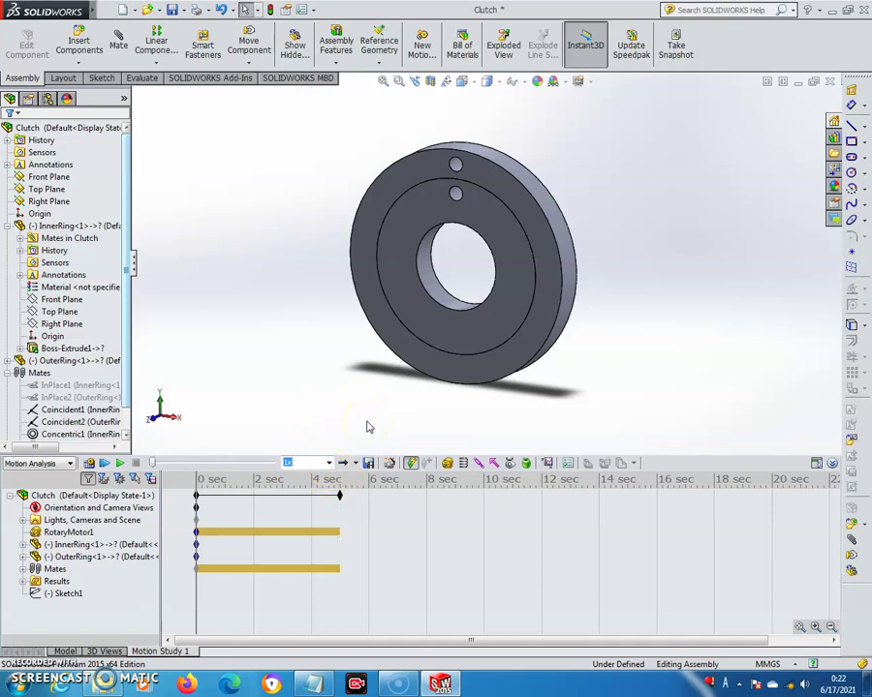
Step: Drag the Clutch end-time key from 4 sec to about 21 sec
{"action": "left_click", "coordinate": [341, 501]}
{"action": "left_click_drag", "start_coordinate": [341, 501], "coordinate": [830, 526]}
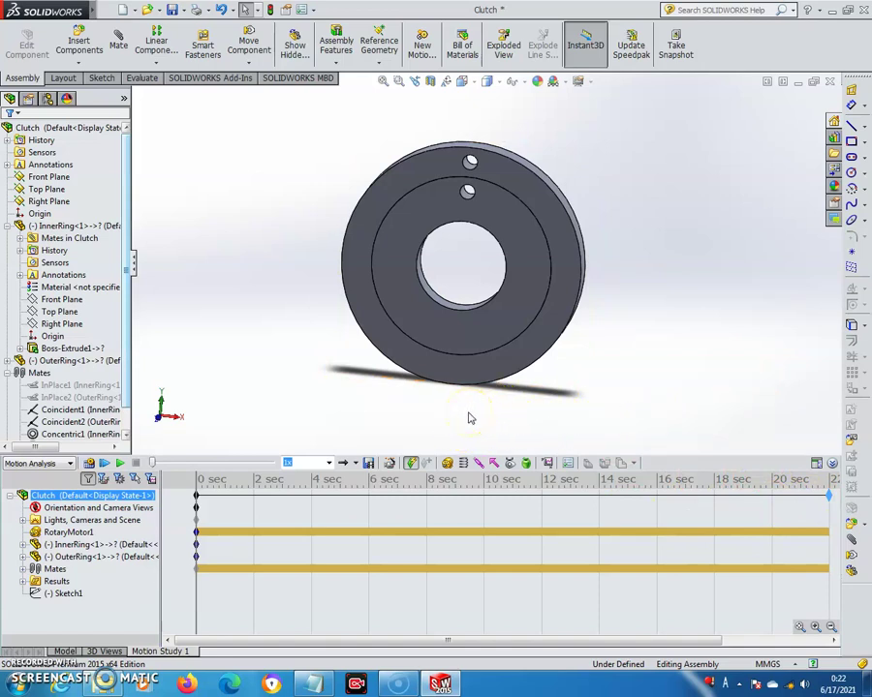
Step: Add a second rotary motor on the inner ring face using Expression motion
{"action": "left_click", "coordinate": [450, 464]}
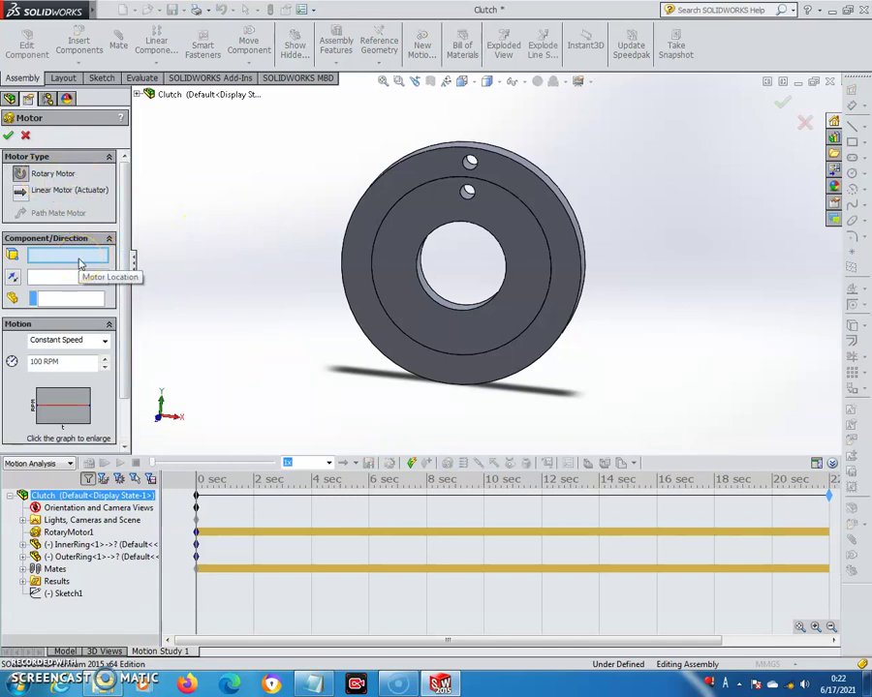
{"action": "left_click", "coordinate": [399, 248]}
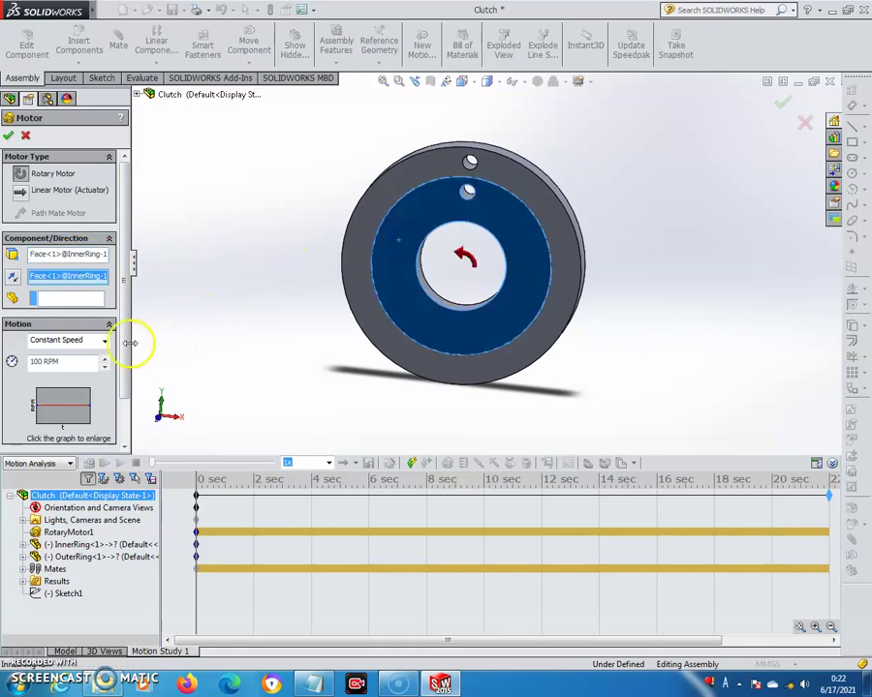
{"action": "left_click", "coordinate": [94, 345]}
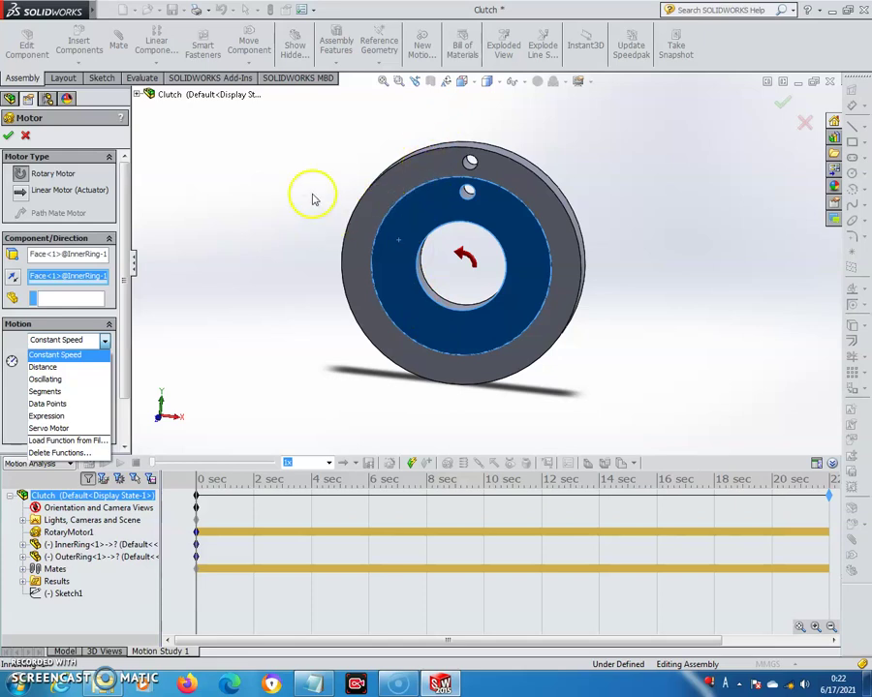
{"action": "left_click", "coordinate": [60, 416]}
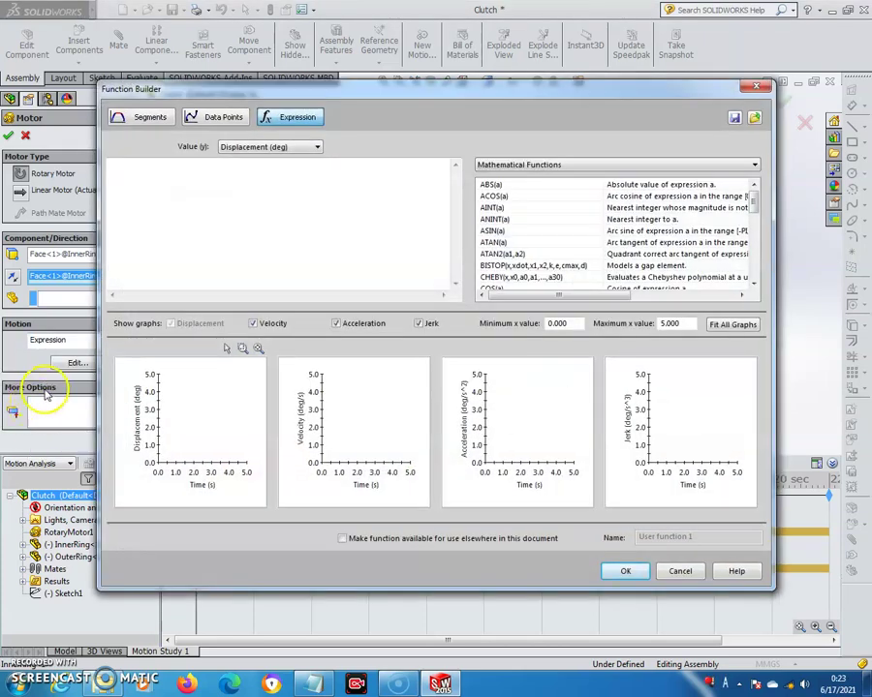
Step: Set the Function Builder value type to Velocity (deg/s)
{"action": "left_click", "coordinate": [233, 150]}
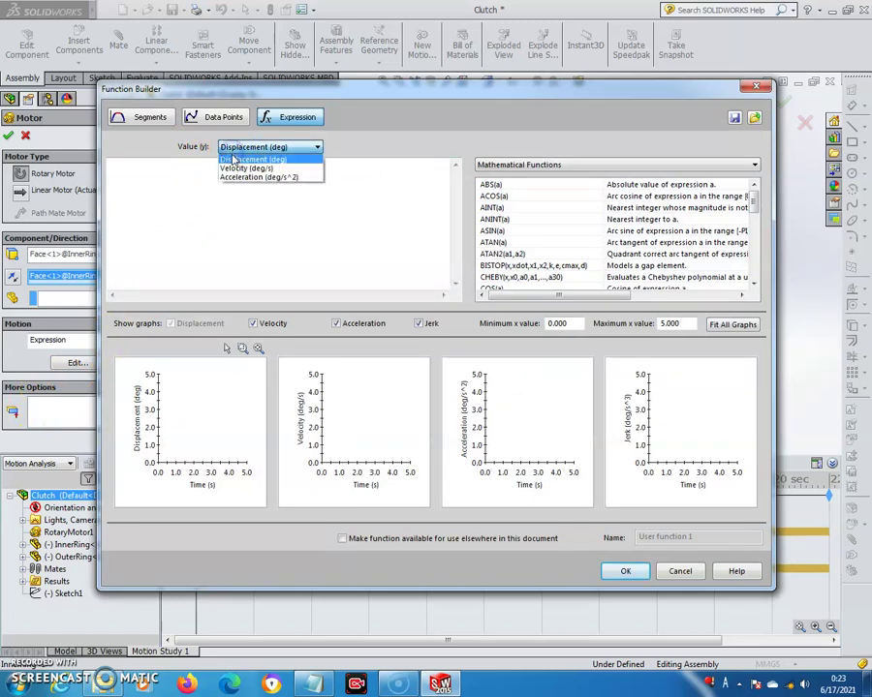
{"action": "left_click", "coordinate": [234, 171]}
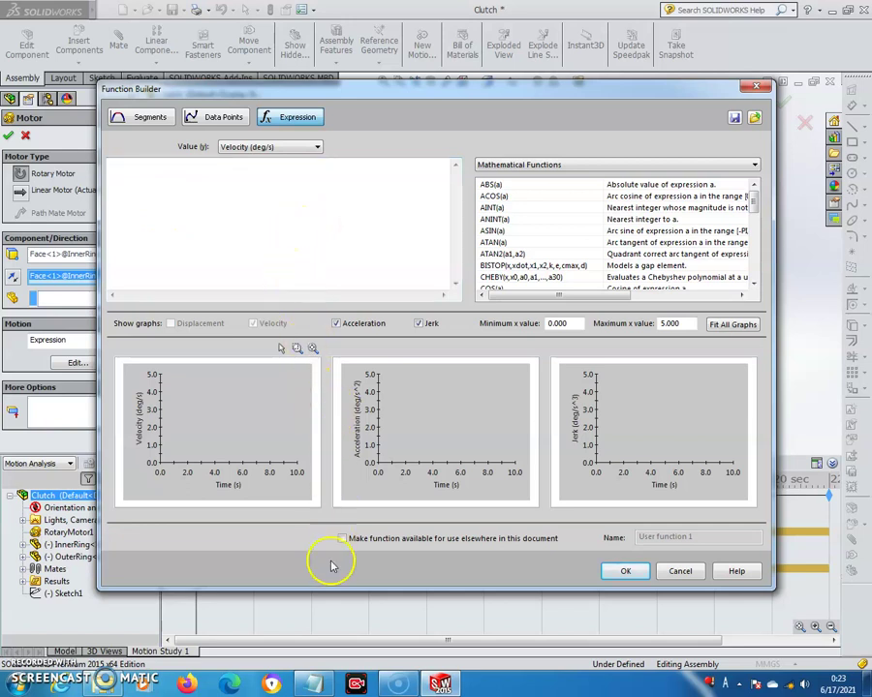
Step: Copy the IF(a : b, c, d) template from the Notepad note into the InnerRing motor's expression field
{"action": "left_click", "coordinate": [308, 686]}
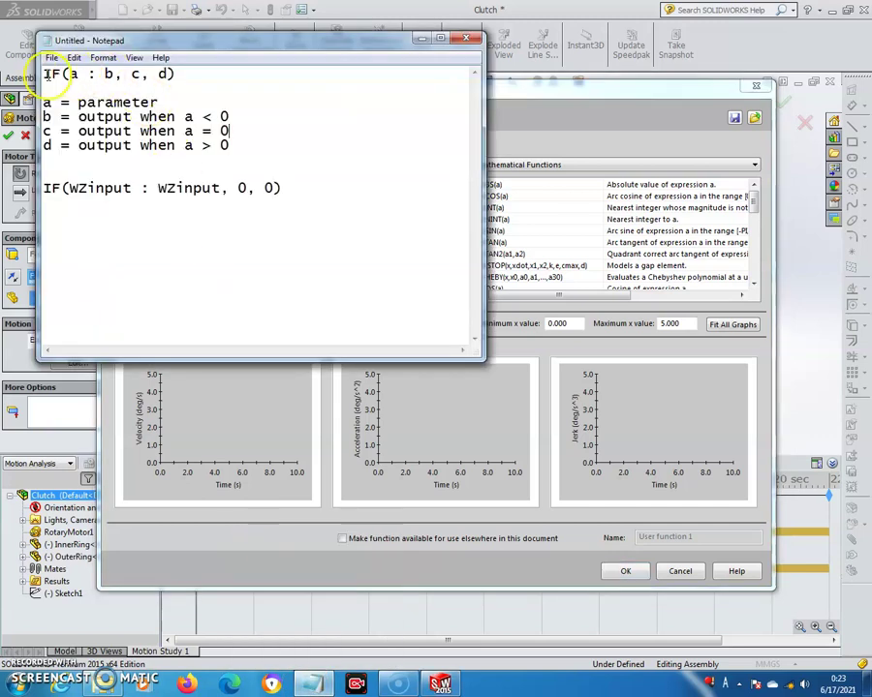
{"action": "left_click", "coordinate": [576, 97]}
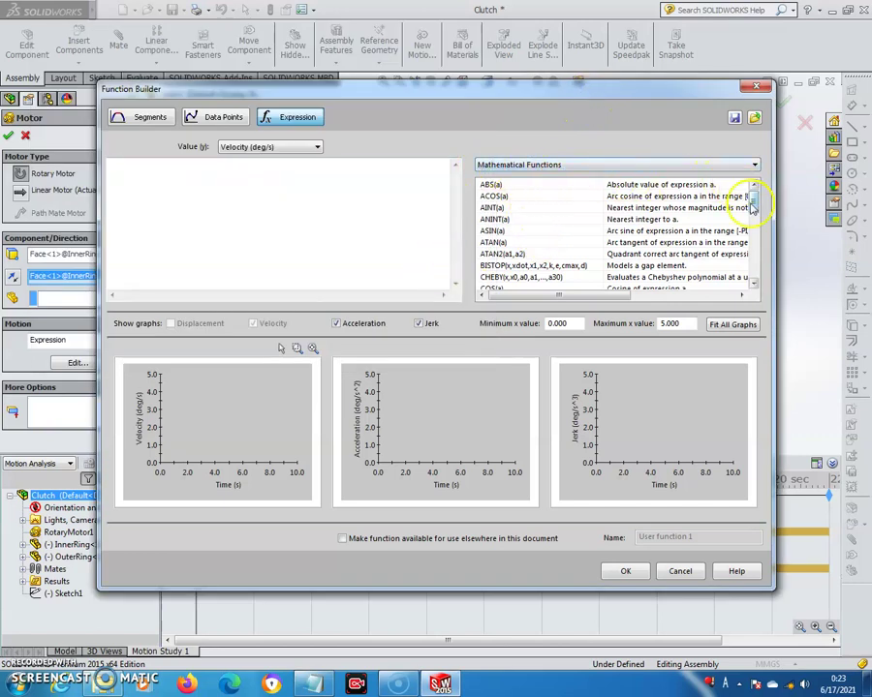
{"action": "left_click_drag", "start_coordinate": [757, 207], "coordinate": [756, 236]}
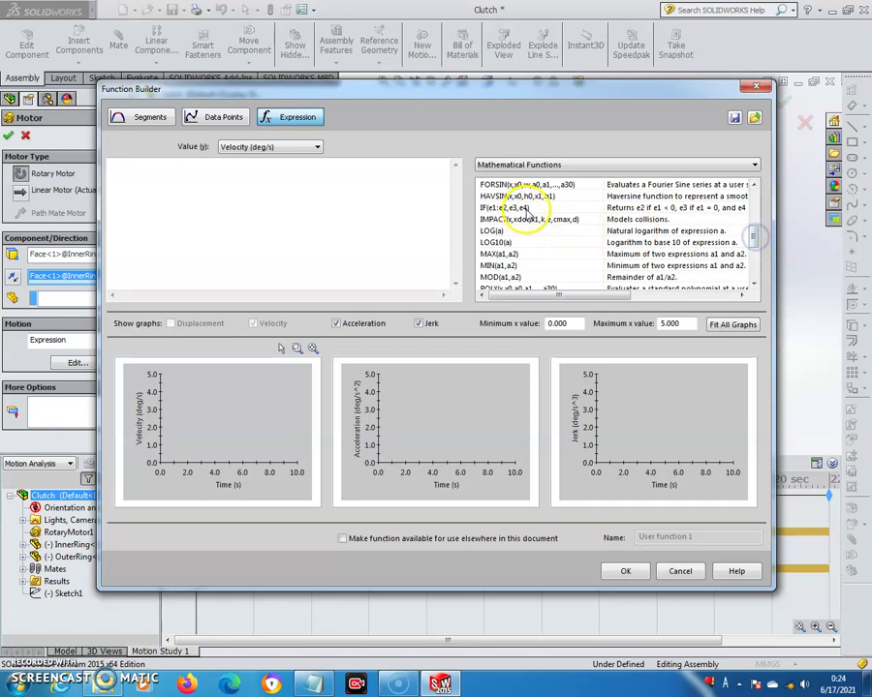
{"action": "left_click", "coordinate": [312, 683]}
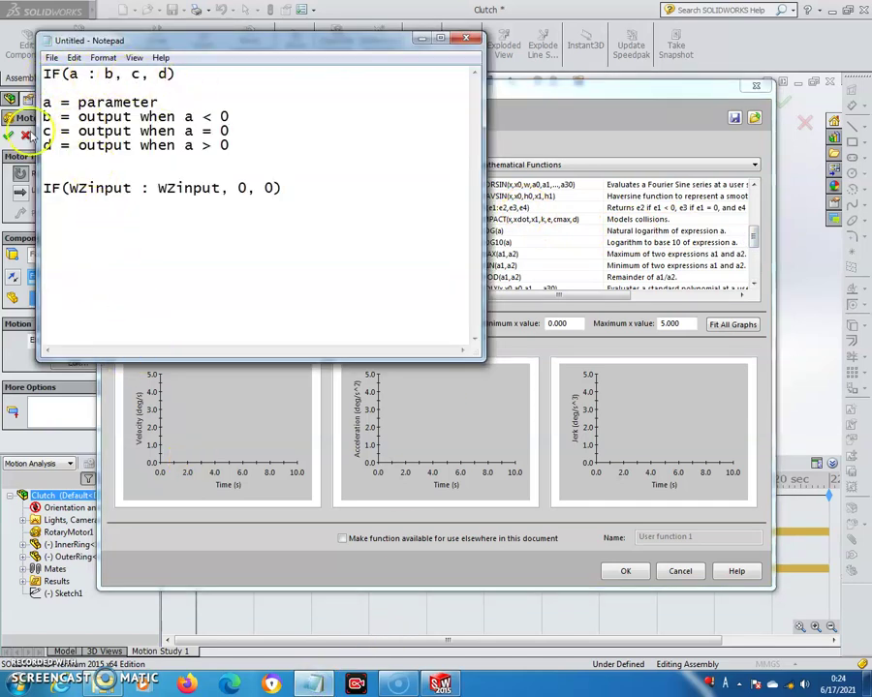
{"action": "left_click", "coordinate": [132, 102]}
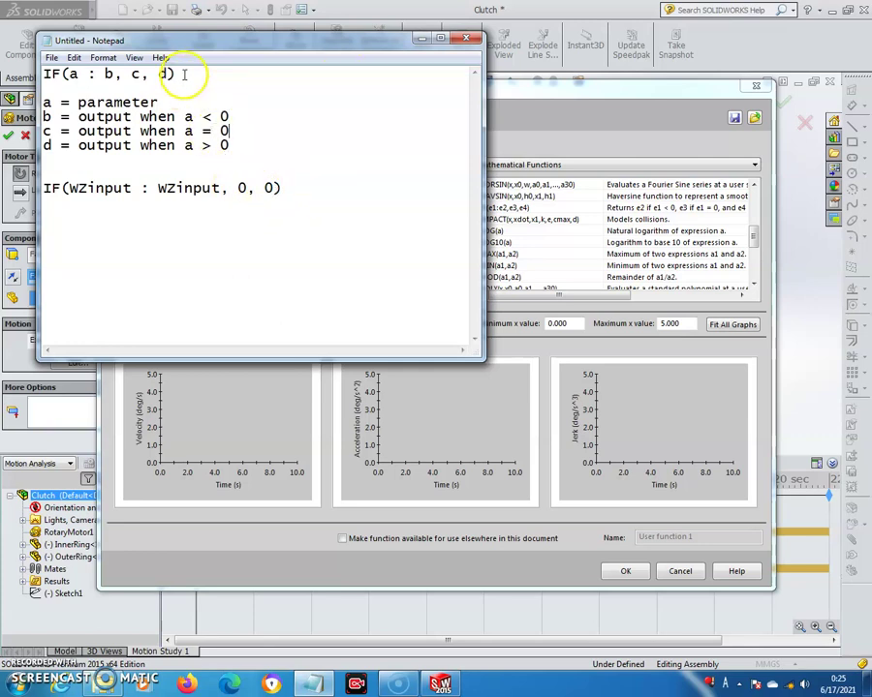
{"action": "left_click_drag", "start_coordinate": [184, 76], "coordinate": [60, 74]}
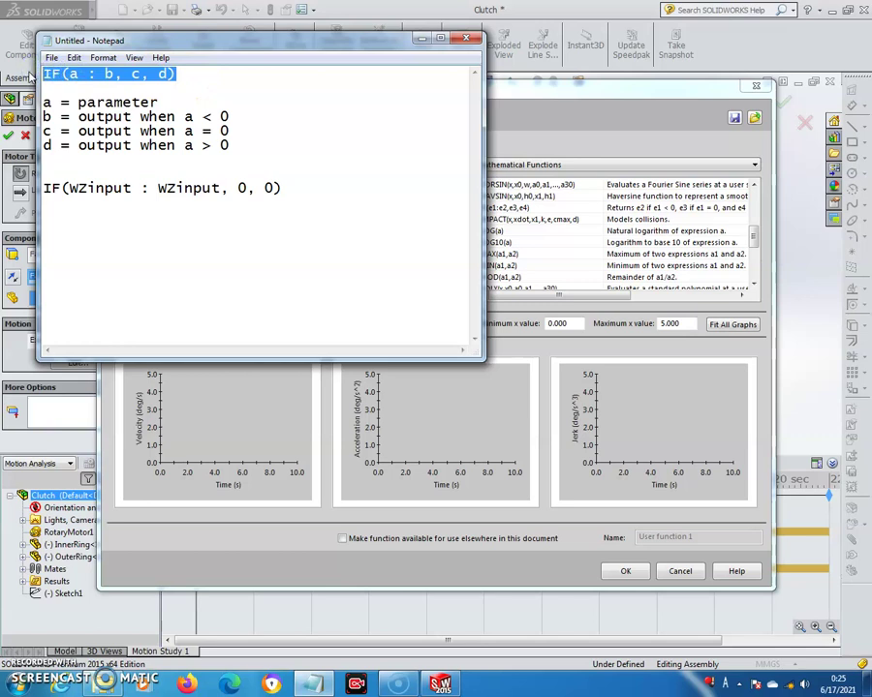
{"action": "left_click", "coordinate": [520, 91]}
{"action": "left_click", "coordinate": [259, 177]}
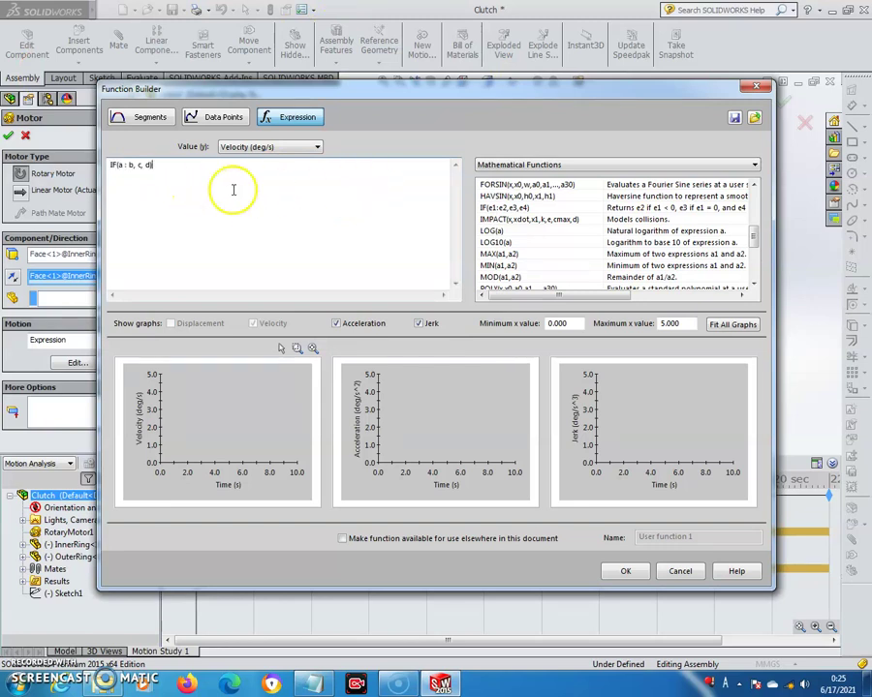
Step: Replace placeholders a and b with {Angular Velocity1} from Motion Study Results, and c and d with 0
{"action": "double_click", "coordinate": [121, 166]}
{"action": "key", "text": "Delete"}
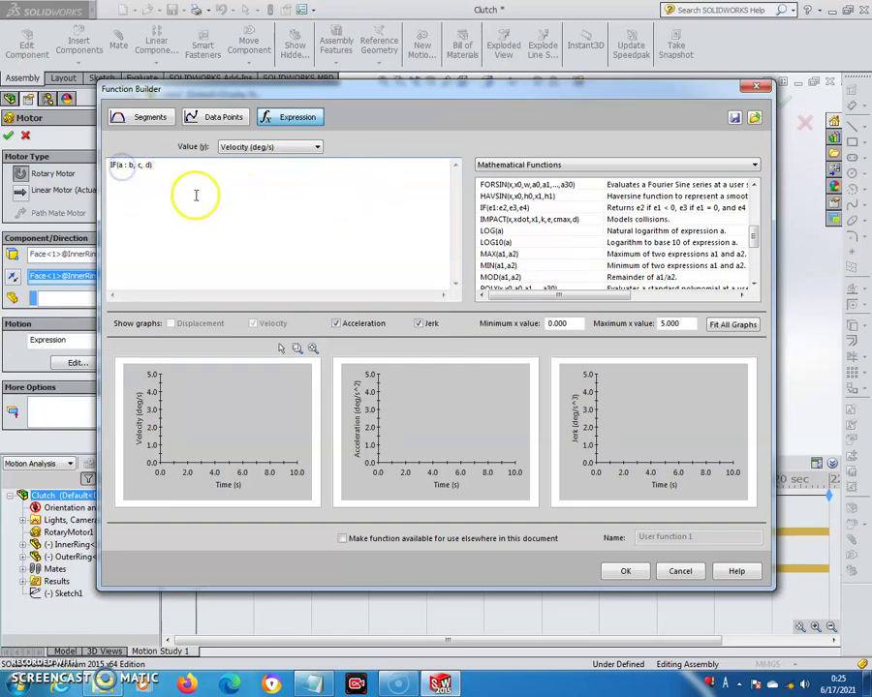
{"action": "left_click", "coordinate": [487, 165]}
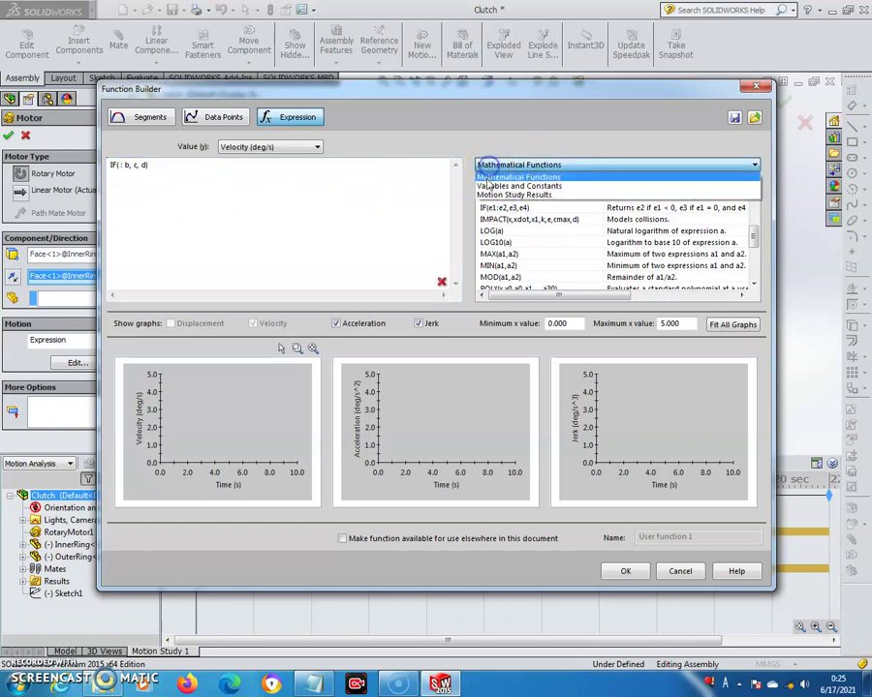
{"action": "left_click", "coordinate": [487, 196]}
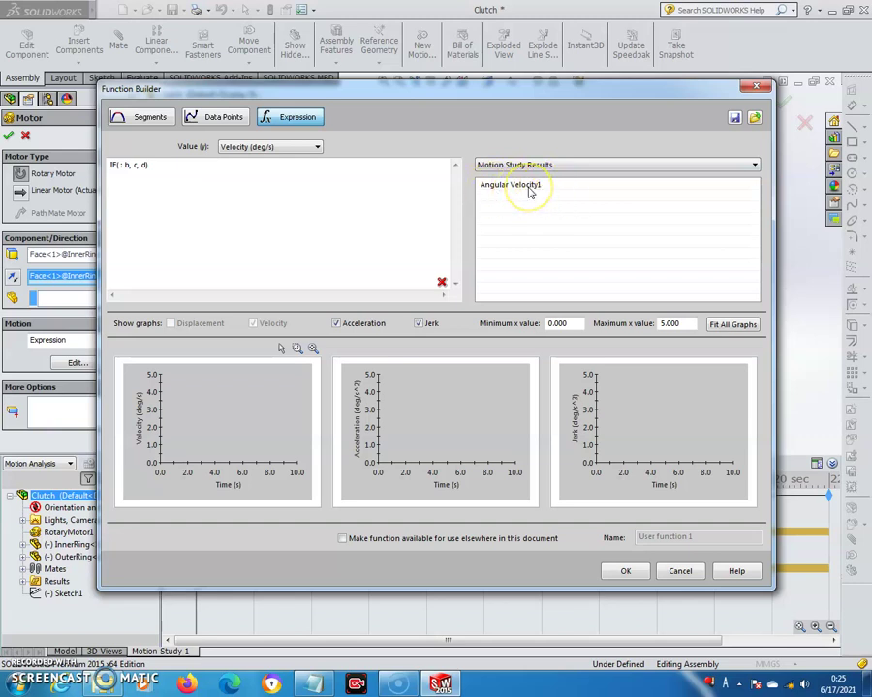
{"action": "double_click", "coordinate": [523, 185]}
{"action": "left_click", "coordinate": [191, 165]}
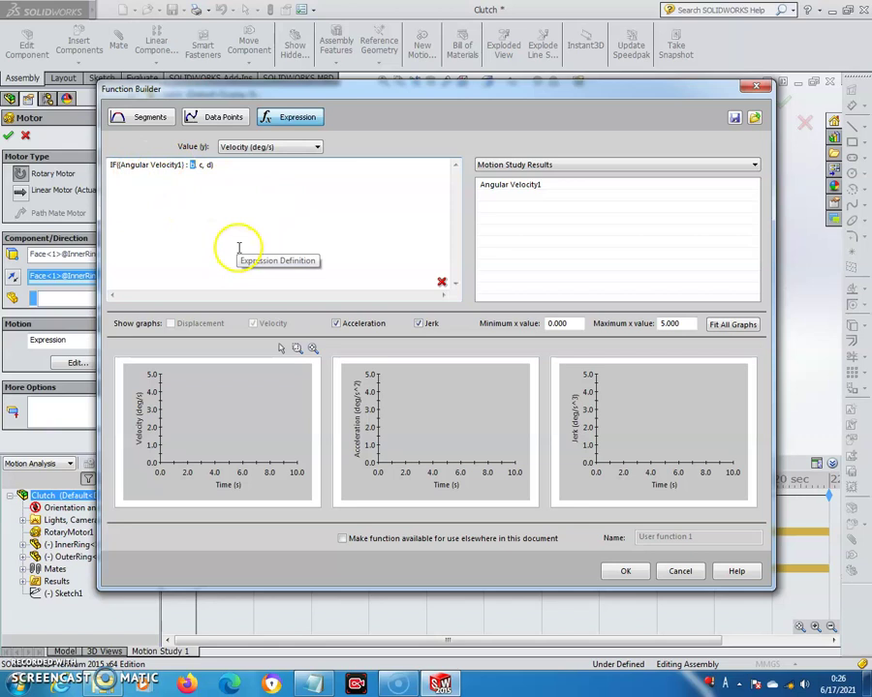
{"action": "double_click", "coordinate": [502, 186]}
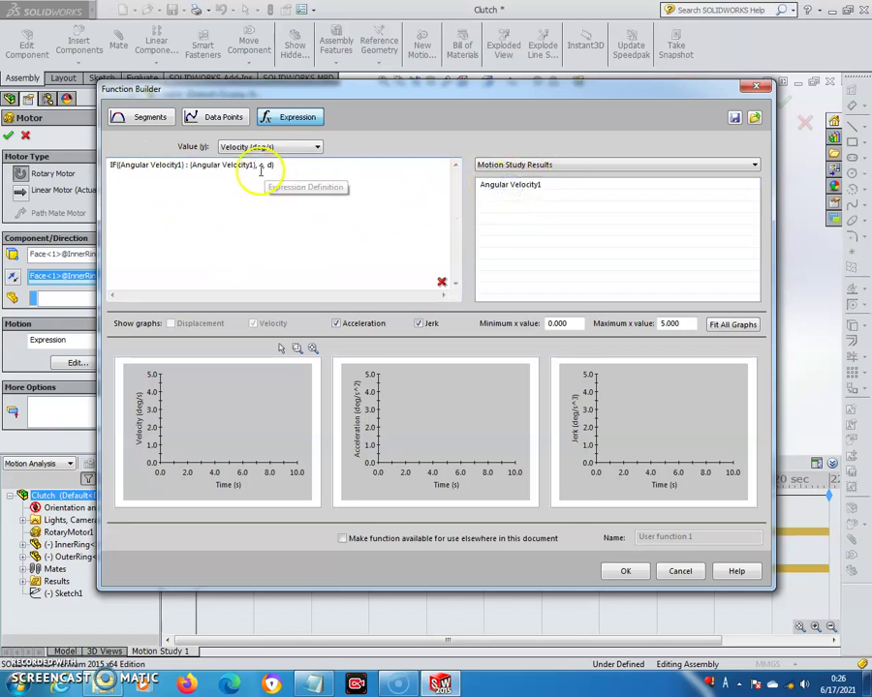
{"action": "double_click", "coordinate": [262, 165]}
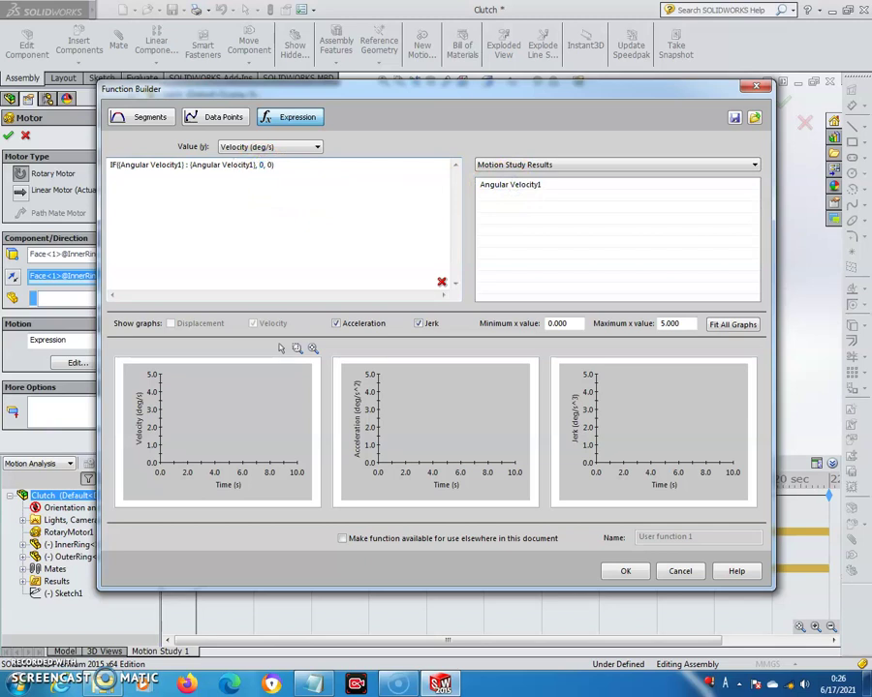
Step: Accept the velocity expression to create RotaryMotor2, then begin a new Results and Plots definition
{"action": "left_click", "coordinate": [614, 571]}
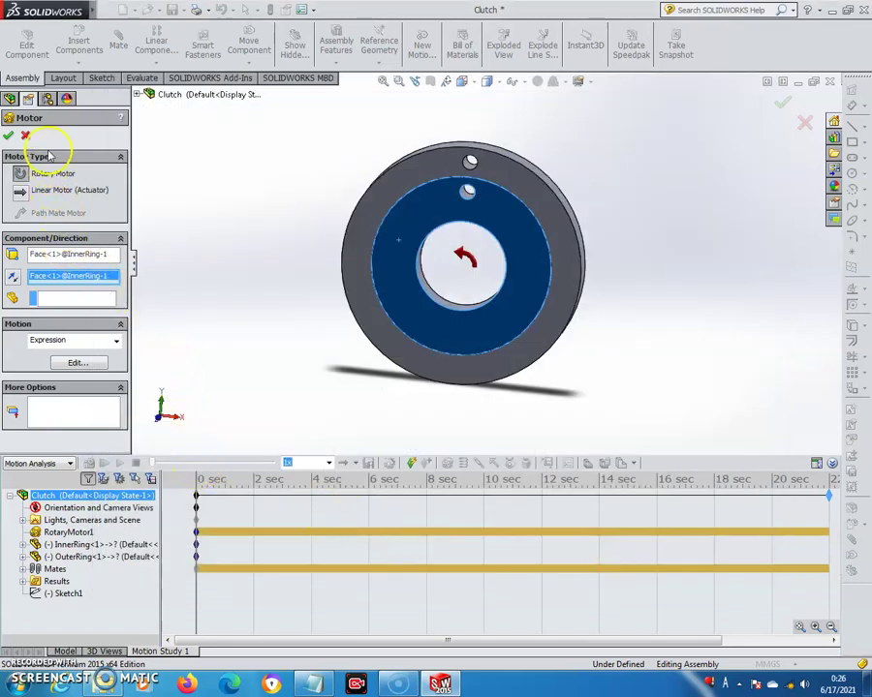
{"action": "left_click", "coordinate": [9, 138]}
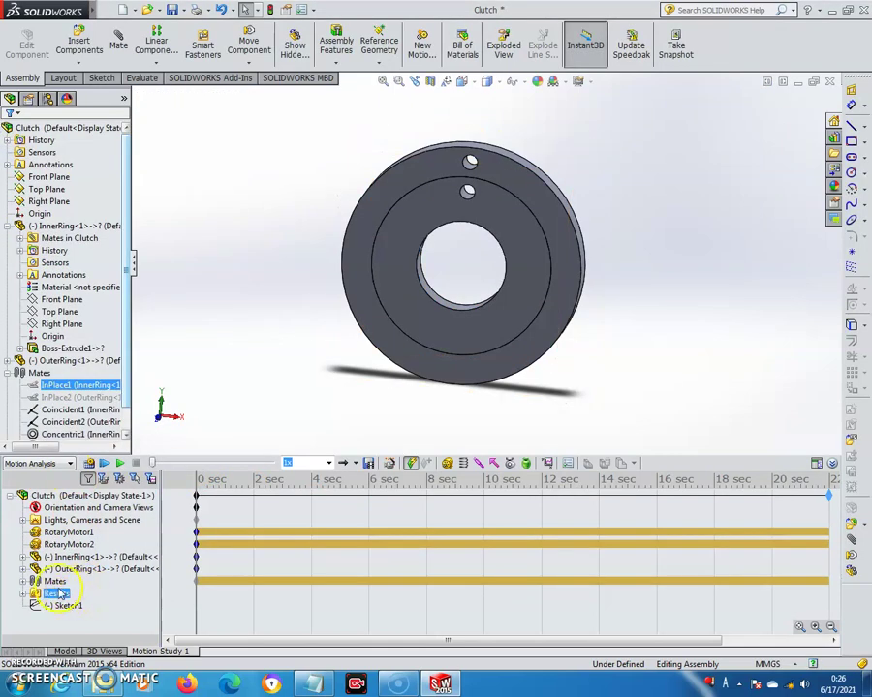
{"action": "left_click", "coordinate": [92, 495]}
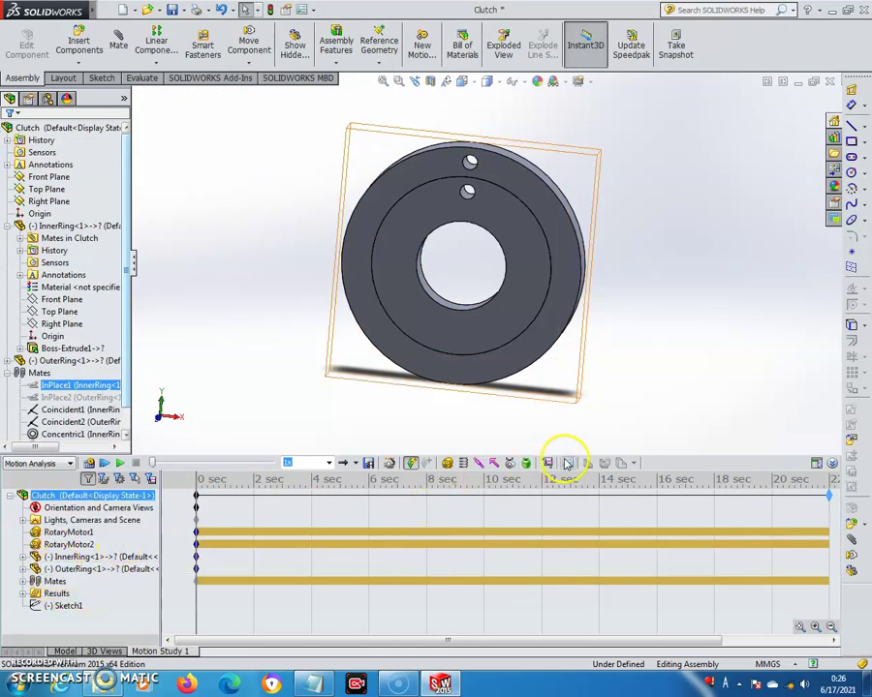
{"action": "left_click", "coordinate": [548, 463]}
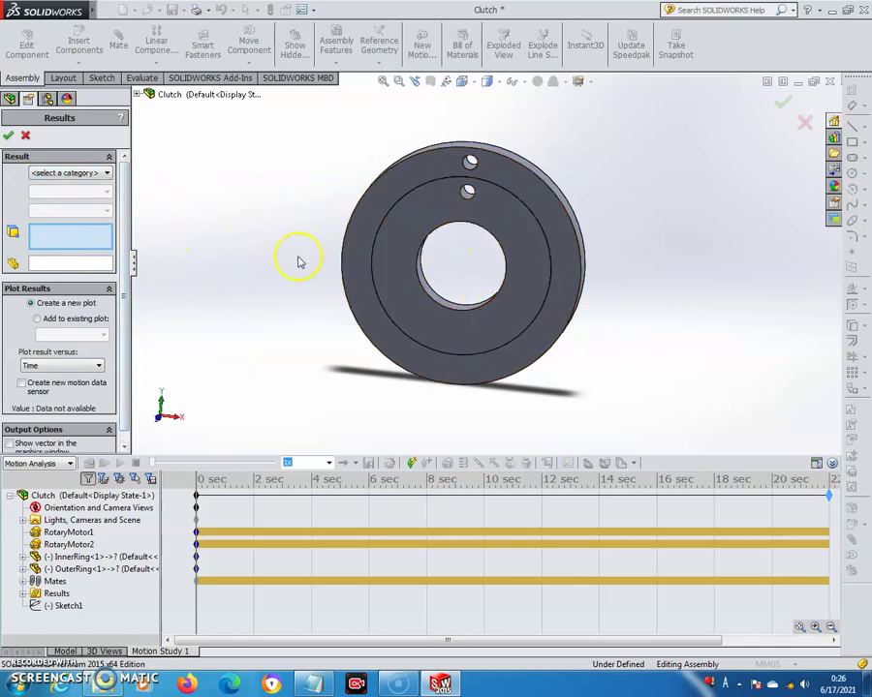
Step: Plot the InnerRing face's Angular Velocity Z Component under Displacement/Velocity/Acceleration
{"action": "left_click", "coordinate": [44, 176]}
{"action": "left_click", "coordinate": [53, 190]}
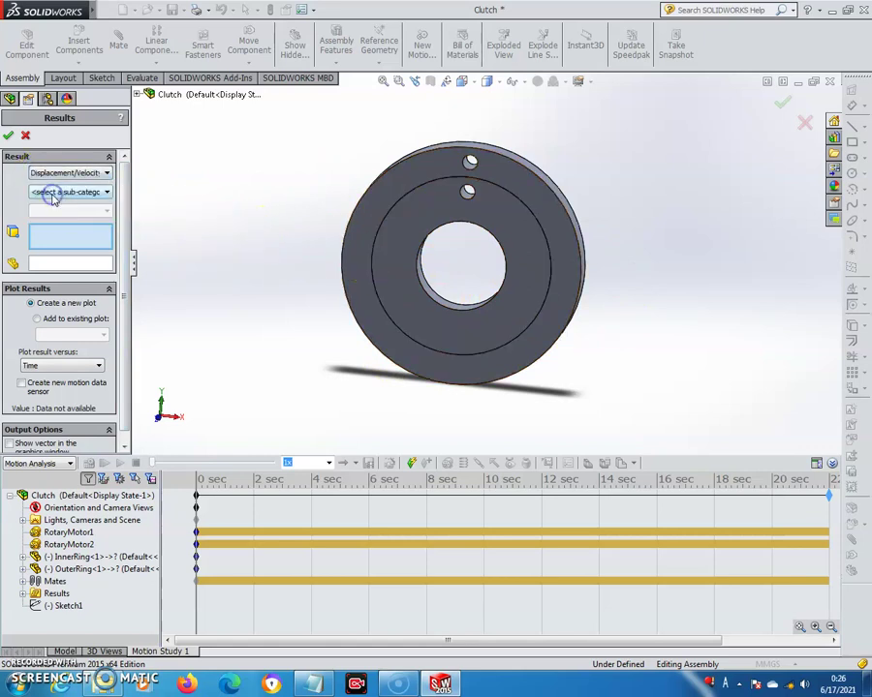
{"action": "left_click", "coordinate": [38, 263]}
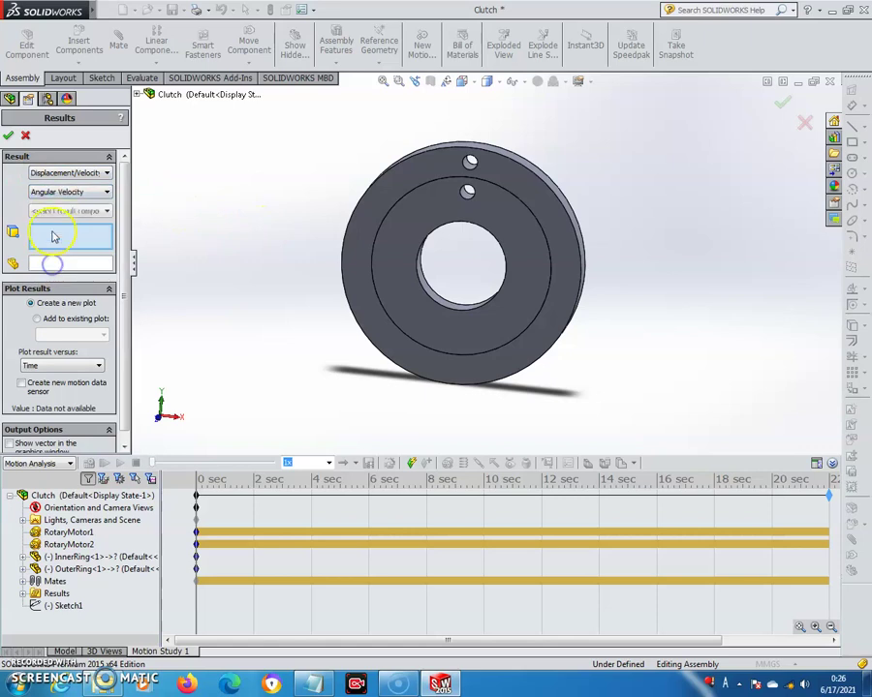
{"action": "left_click", "coordinate": [56, 212]}
{"action": "left_click", "coordinate": [51, 248]}
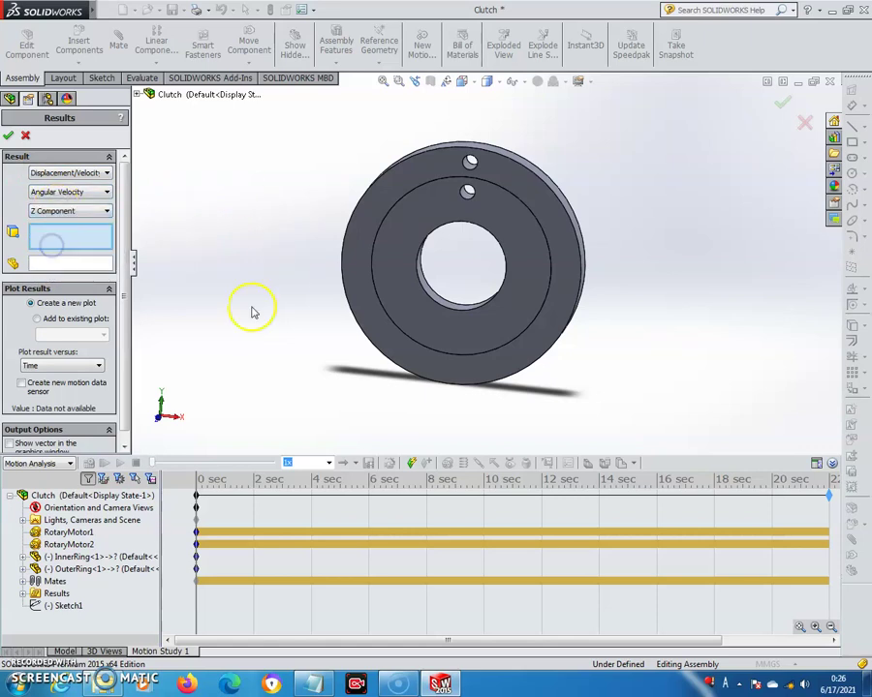
{"action": "left_click", "coordinate": [398, 274]}
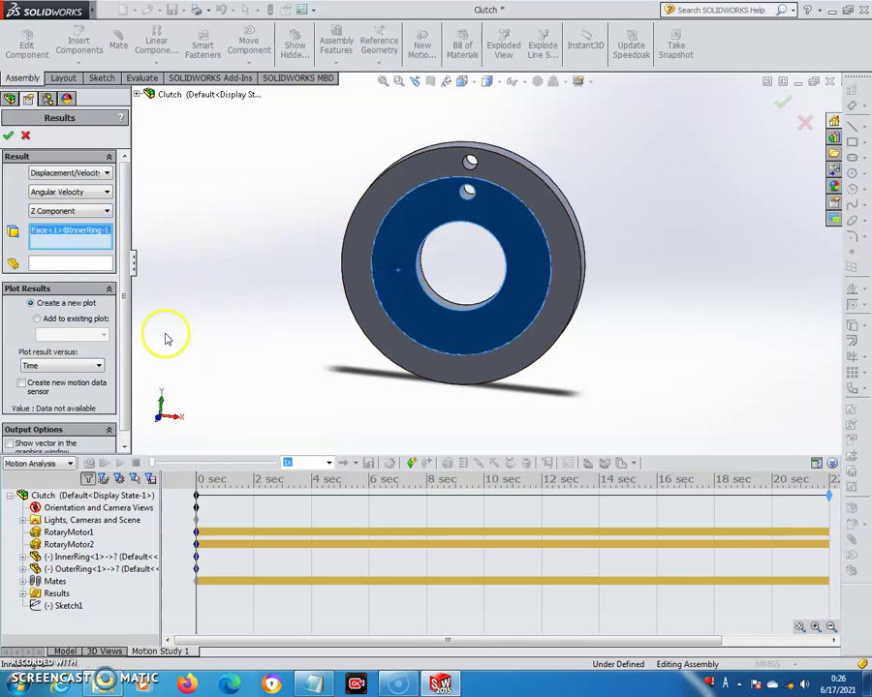
{"action": "left_click", "coordinate": [9, 136]}
{"action": "left_click", "coordinate": [202, 272]}
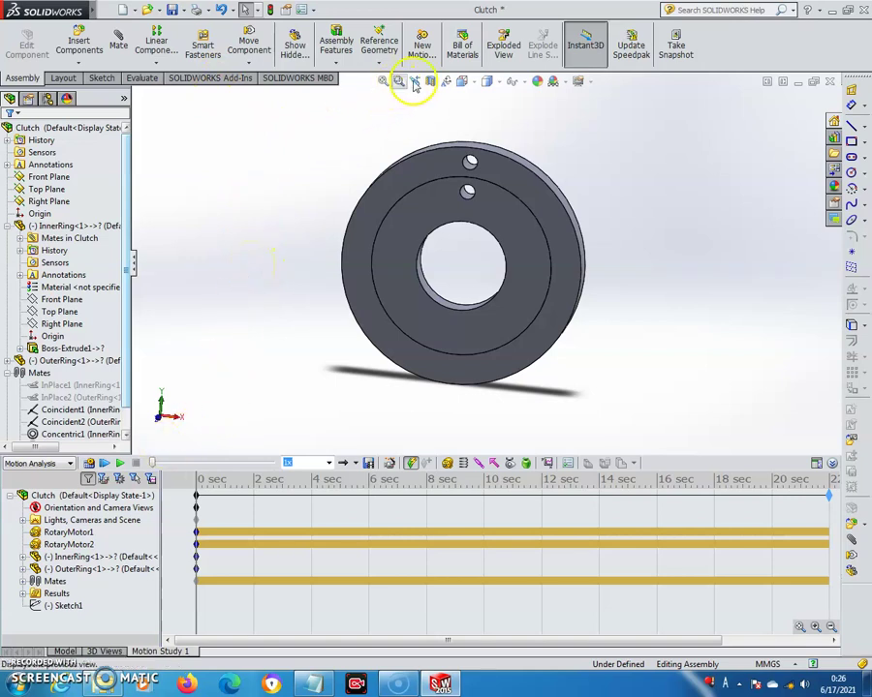
Step: Switch to the Front view and calculate the study, producing Plot1 and Plot2 over 22 s
{"action": "left_click", "coordinate": [464, 82]}
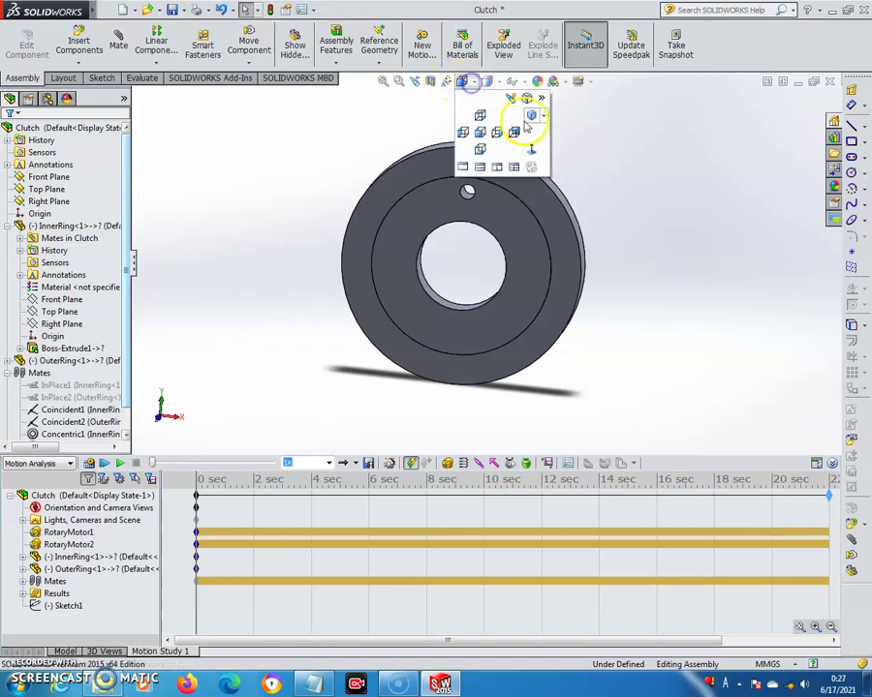
{"action": "left_click", "coordinate": [530, 152]}
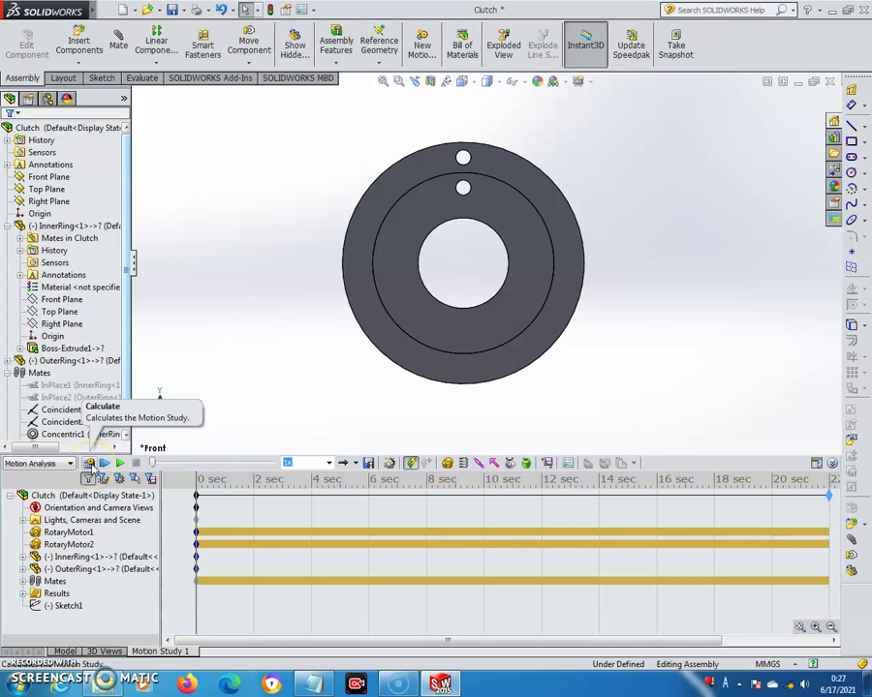
{"action": "left_click", "coordinate": [88, 463]}
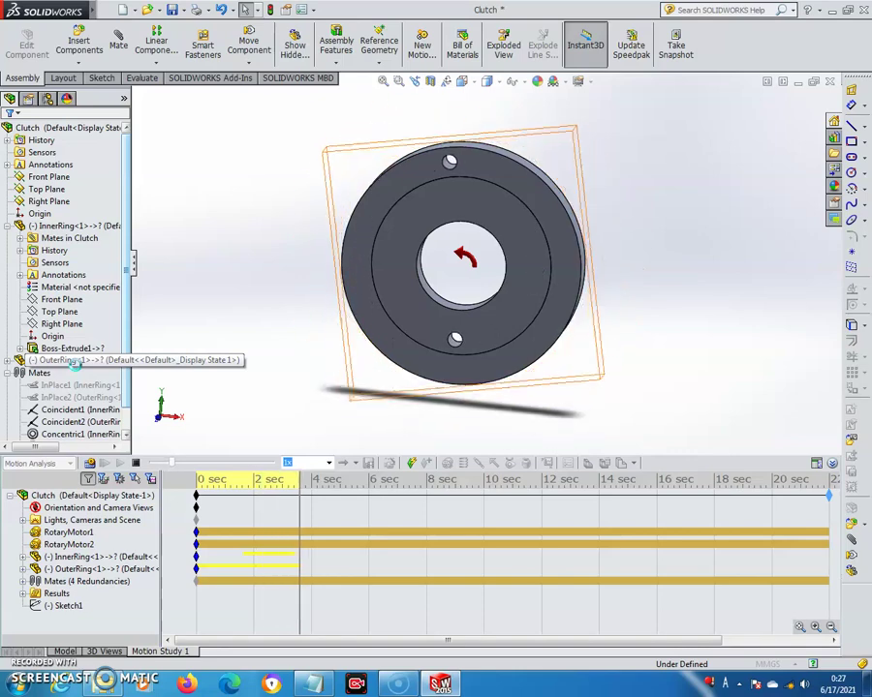
{"action": "left_click", "coordinate": [74, 360]}
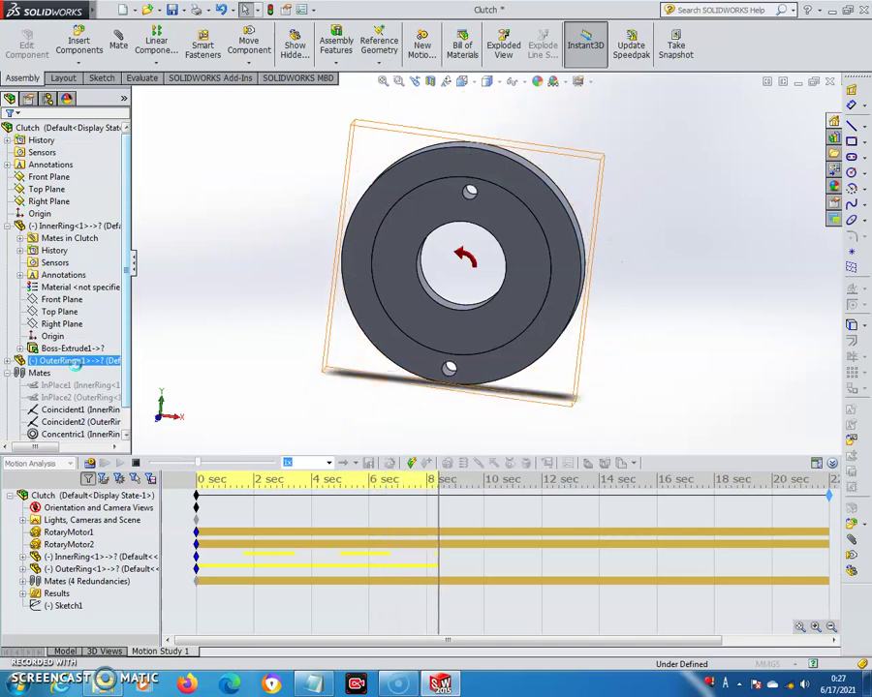
{"action": "left_click", "coordinate": [74, 226]}
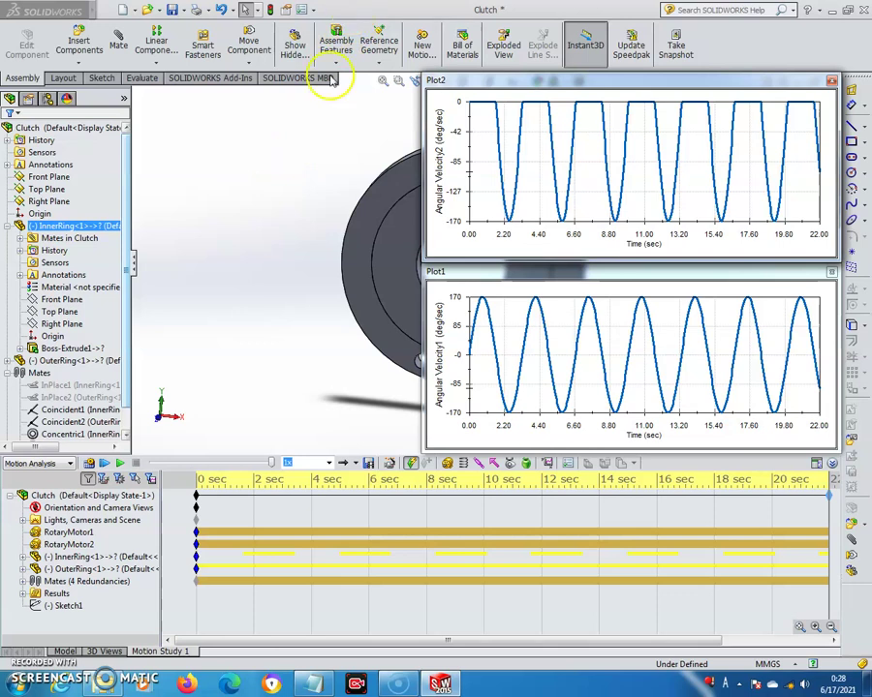
Step: Close the Plot2 and Plot1 graph windows and replay the clutch animation
{"action": "left_click", "coordinate": [80, 422]}
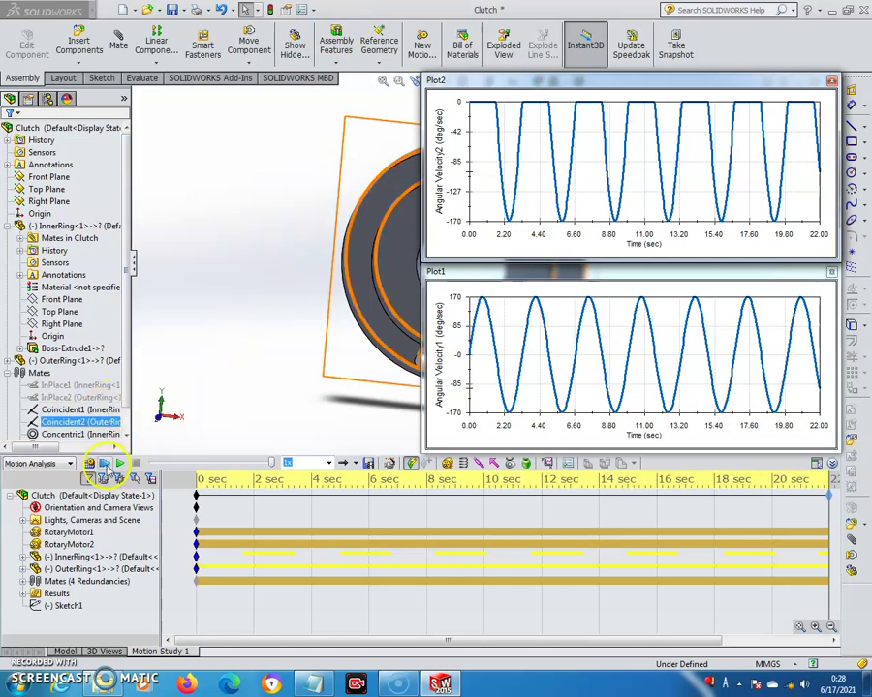
{"action": "left_click", "coordinate": [830, 82]}
{"action": "left_click", "coordinate": [830, 274]}
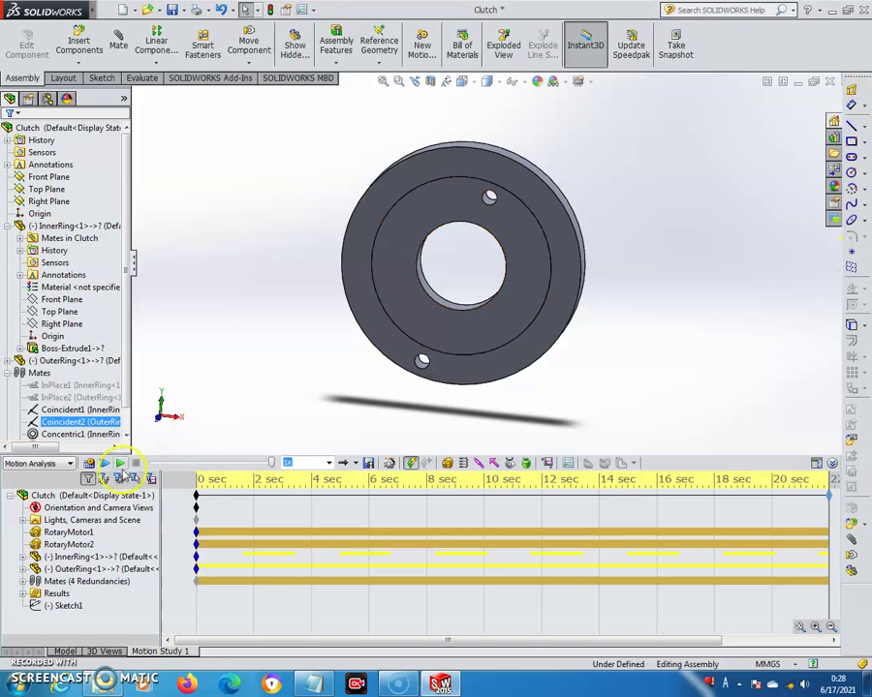
{"action": "left_click", "coordinate": [120, 463]}
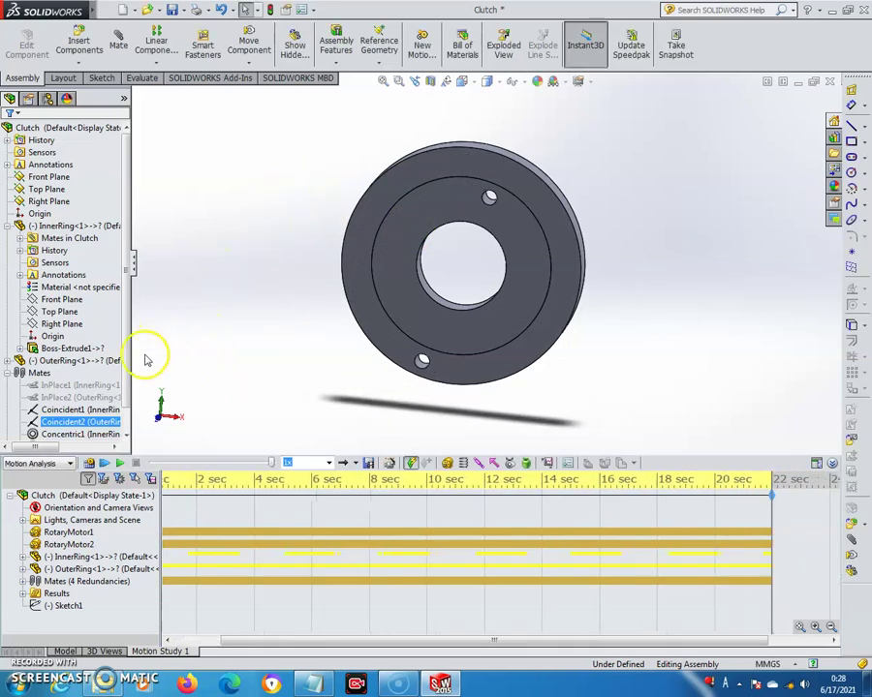
Step: Edit RotaryMotor1's oscillation settings, now 90°, accept them, and recalculate the motion study
{"action": "key", "text": "Escape"}
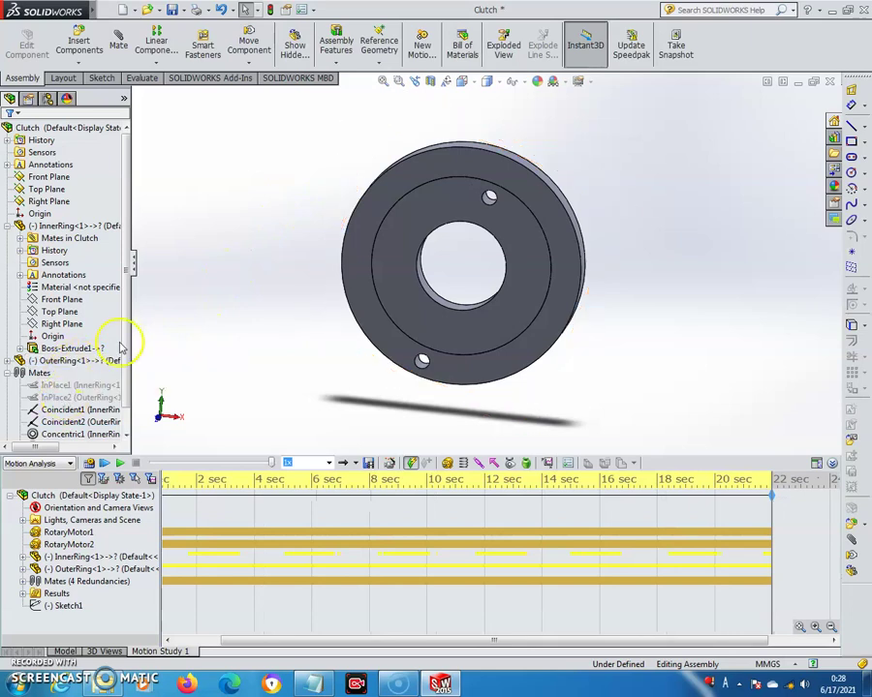
{"action": "left_click", "coordinate": [60, 532]}
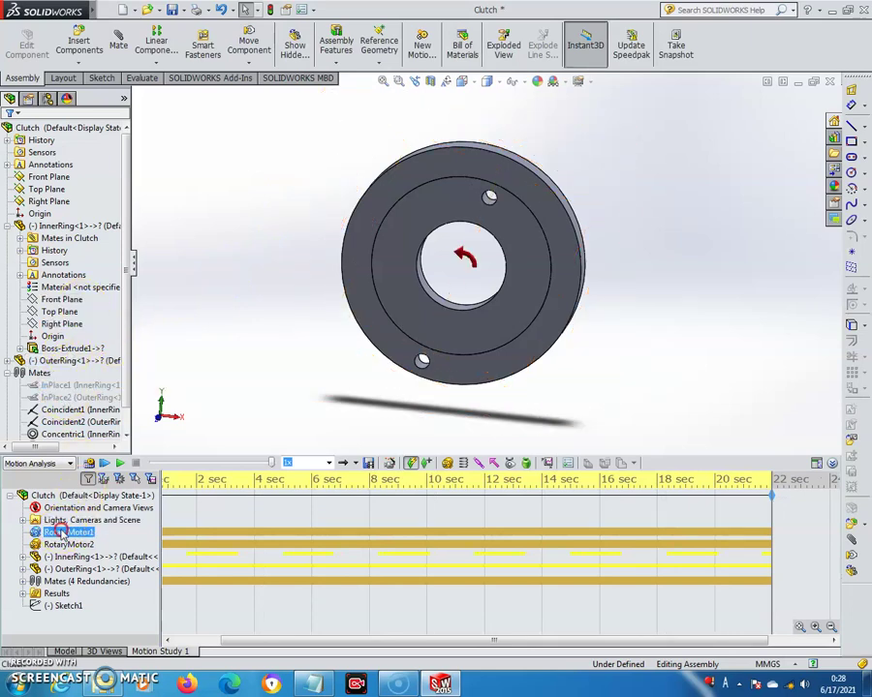
{"action": "right_click", "coordinate": [61, 533]}
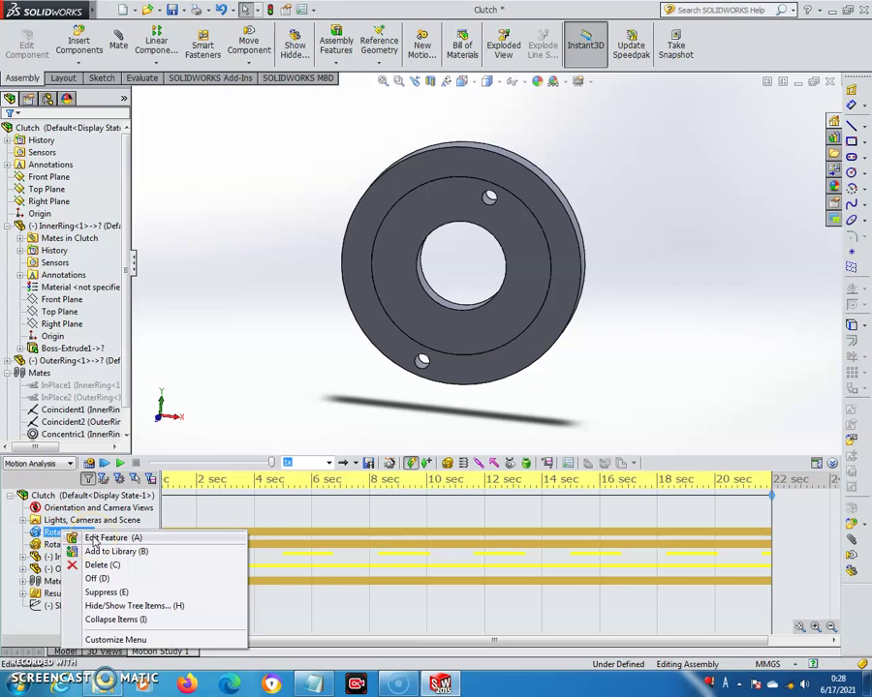
{"action": "left_click", "coordinate": [95, 539]}
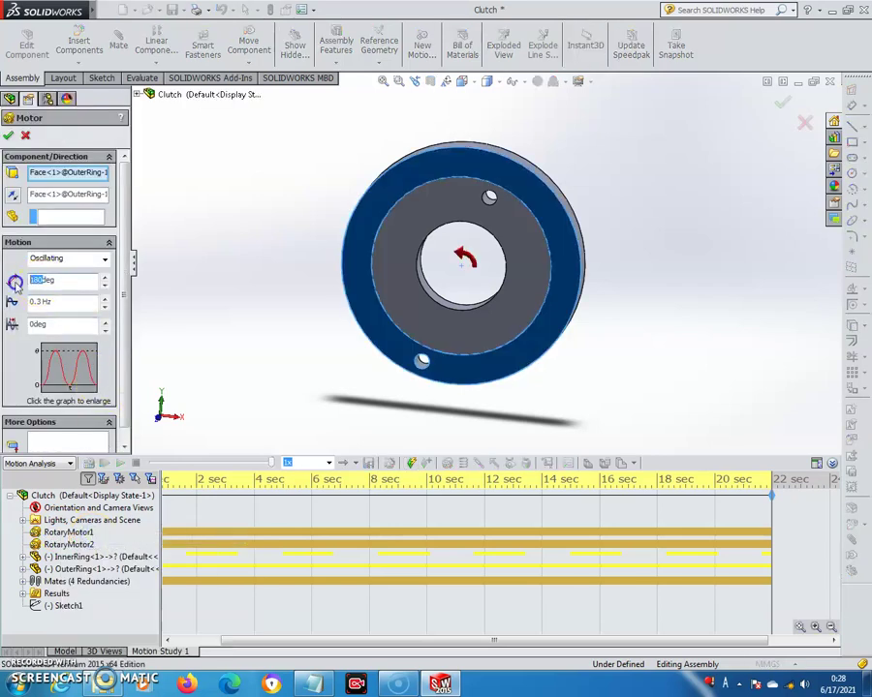
{"action": "left_click", "coordinate": [9, 136]}
{"action": "left_click", "coordinate": [85, 434]}
{"action": "left_click", "coordinate": [88, 463]}
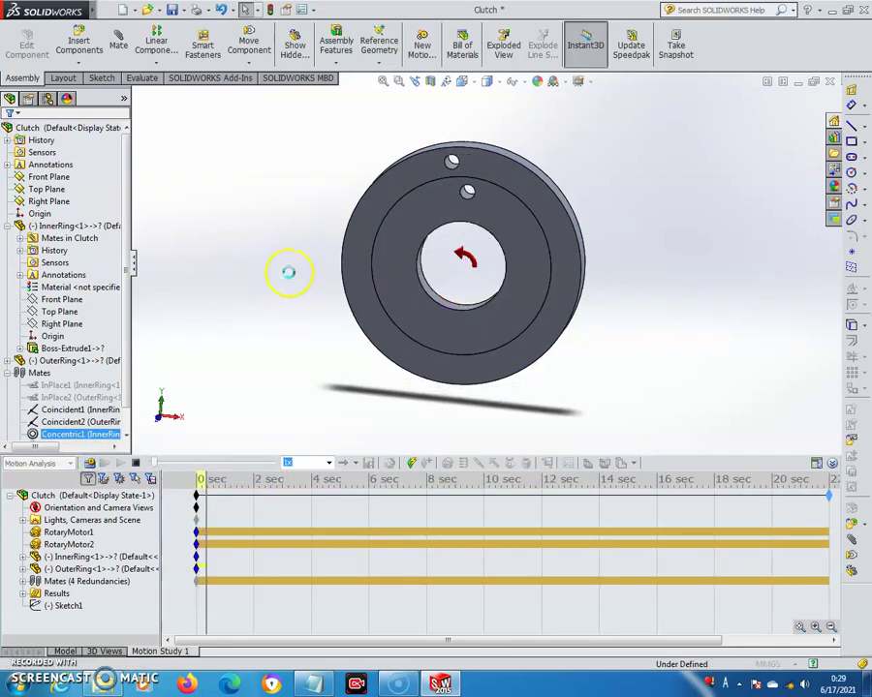